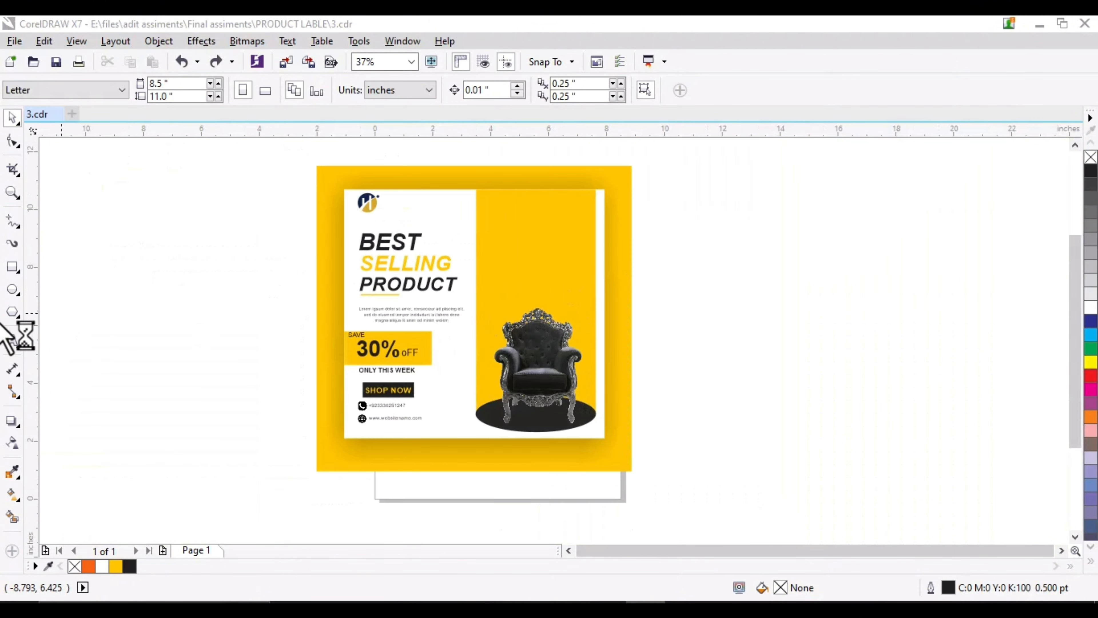
- Draw a rectangle about 10.5 by 10.6 inches beside the finished poster, with a concentric rectangle at 87.9% scale inside it
{"action": "scroll", "coordinate": [196, 290], "scroll_direction": "left", "scroll_amount": 3}
{"action": "left_click", "coordinate": [12, 267]}
{"action": "mouse_move", "coordinate": [200, 202]}
{"action": "left_mouse_down"}
{"action": "mouse_move", "coordinate": [314, 299]}
{"action": "mouse_move", "coordinate": [477, 494]}
{"action": "mouse_move", "coordinate": [506, 509]}
{"action": "mouse_move", "coordinate": [492, 497]}
{"action": "left_mouse_up"}
{"action": "key", "text": "ctrl+z"}
{"action": "right_click", "coordinate": [496, 503]}
{"action": "key", "text": "Delete"}
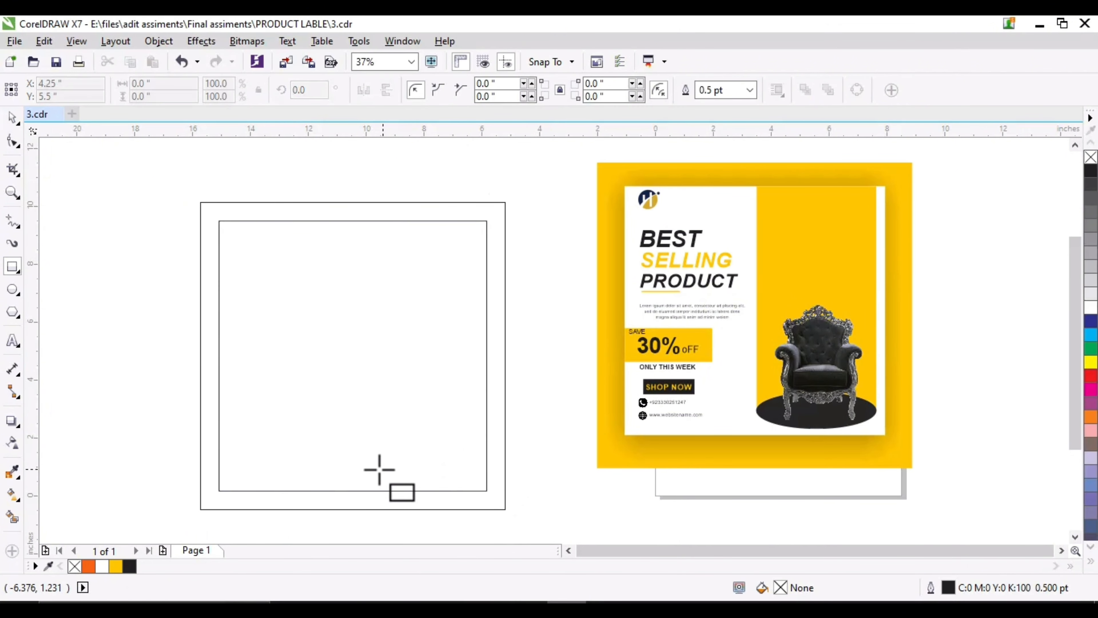
{"action": "left_click_drag", "start_coordinate": [380, 468], "coordinate": [312, 435]}
- Fill the outer rectangle with the poster's yellow (#FFC704) and the inner rectangle with white
{"action": "left_click", "coordinate": [12, 117]}
{"action": "left_click", "coordinate": [222, 299]}
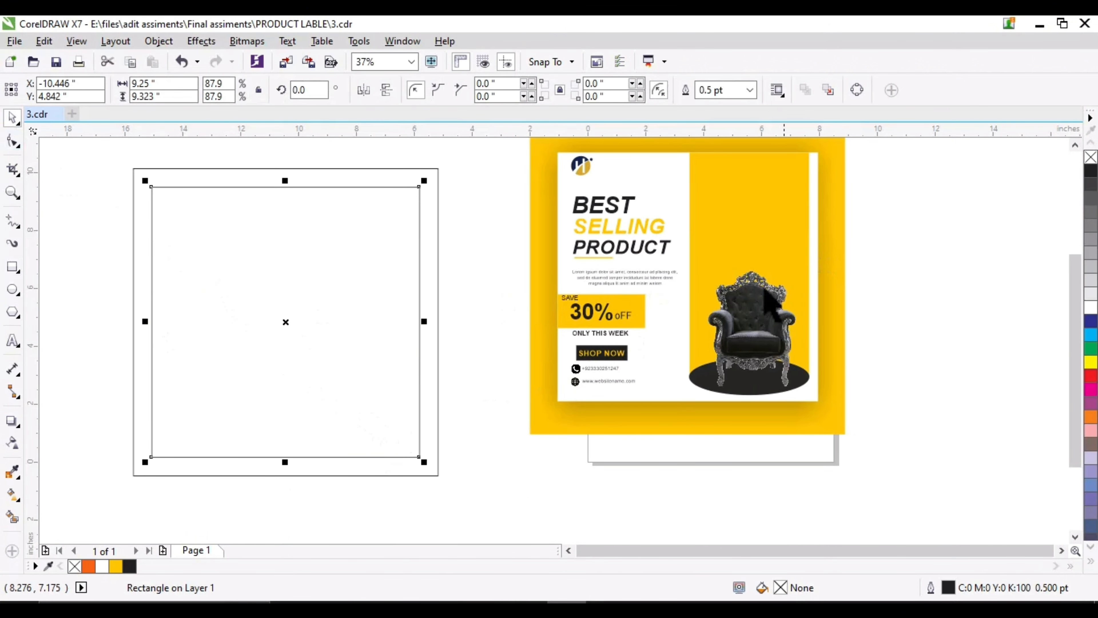
{"action": "left_click", "coordinate": [115, 566]}
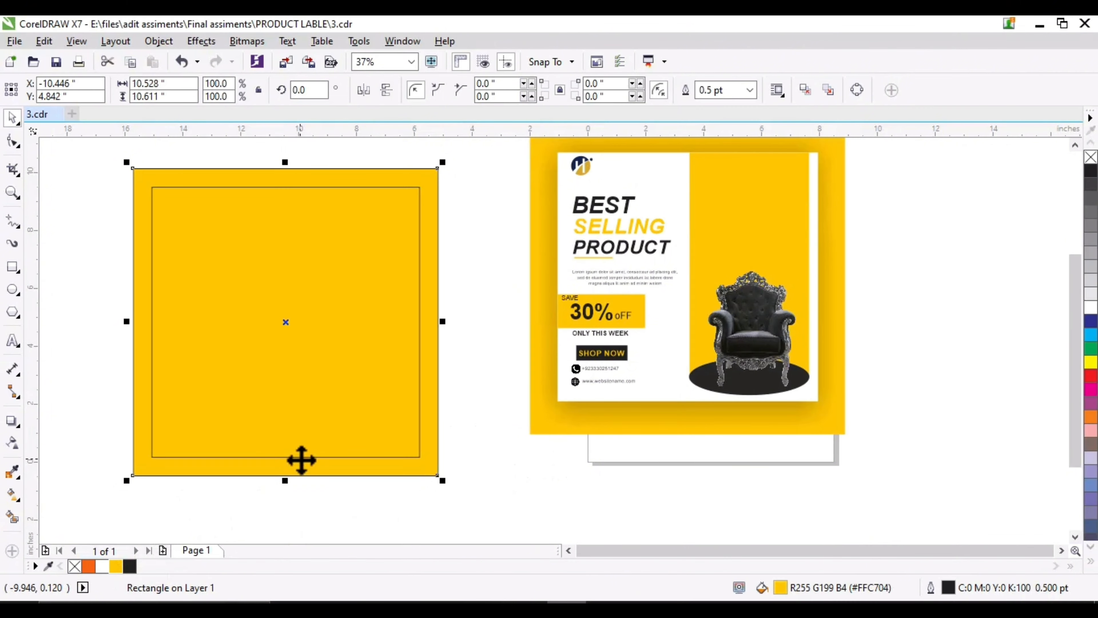
{"action": "left_click", "coordinate": [328, 452]}
{"action": "left_click", "coordinate": [333, 457]}
{"action": "left_click", "coordinate": [1091, 307]}
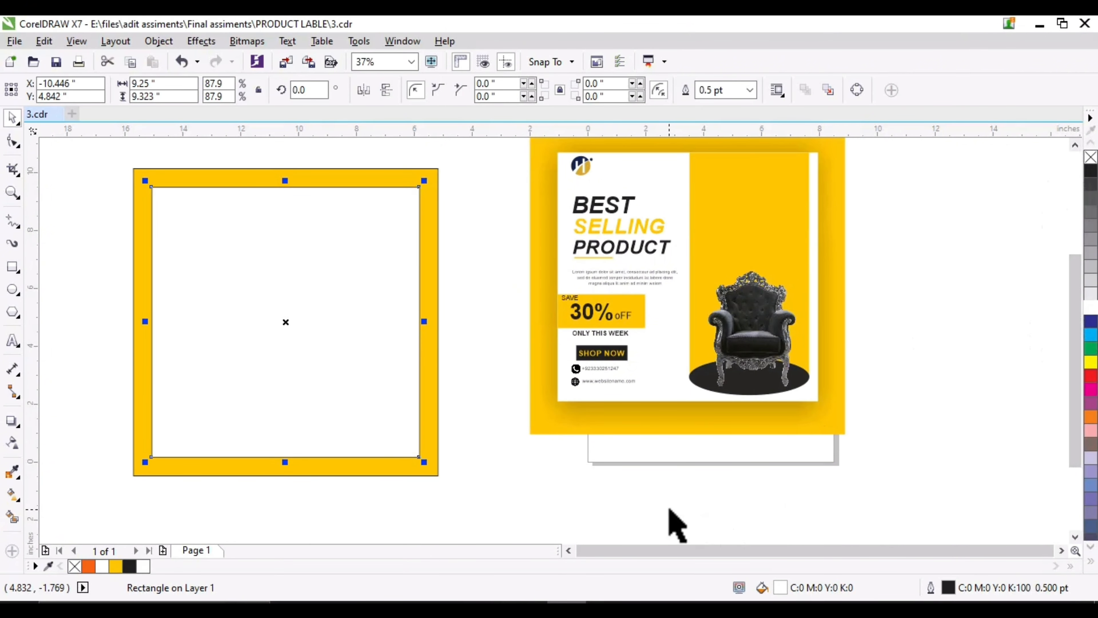
{"action": "left_click", "coordinate": [204, 484]}
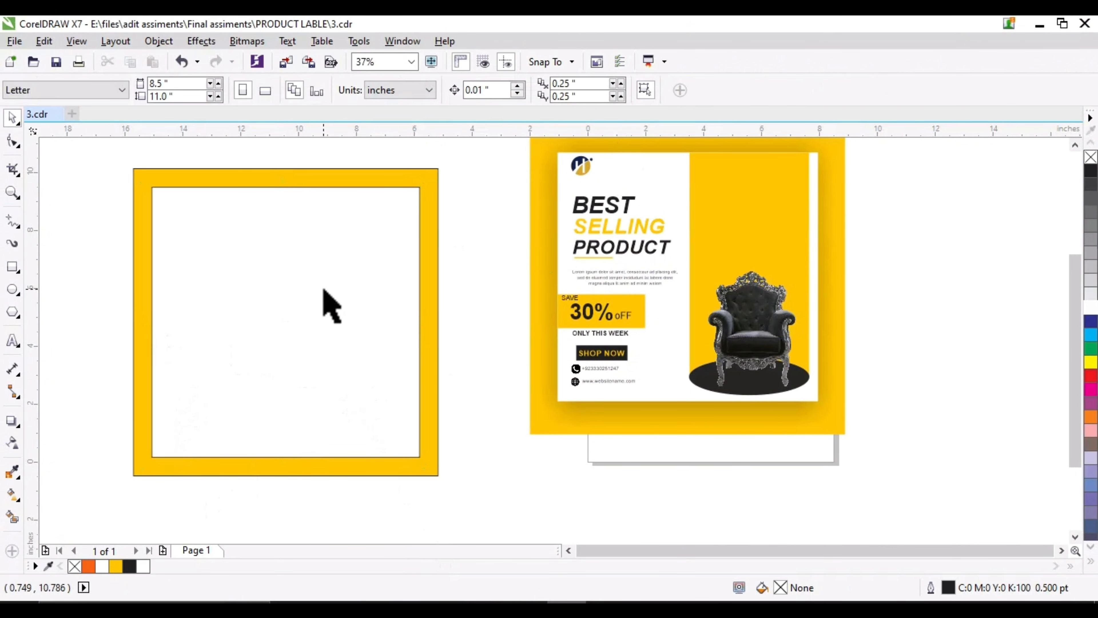
- Draw a flat ellipse about 3.97 by 0.78 inches near the white panel's lower-right corner and fill it black
{"action": "left_click", "coordinate": [351, 375]}
{"action": "scroll", "coordinate": [761, 305], "scroll_direction": "up", "scroll_amount": 1}
{"action": "scroll", "coordinate": [732, 359], "scroll_direction": "down", "scroll_amount": 1}
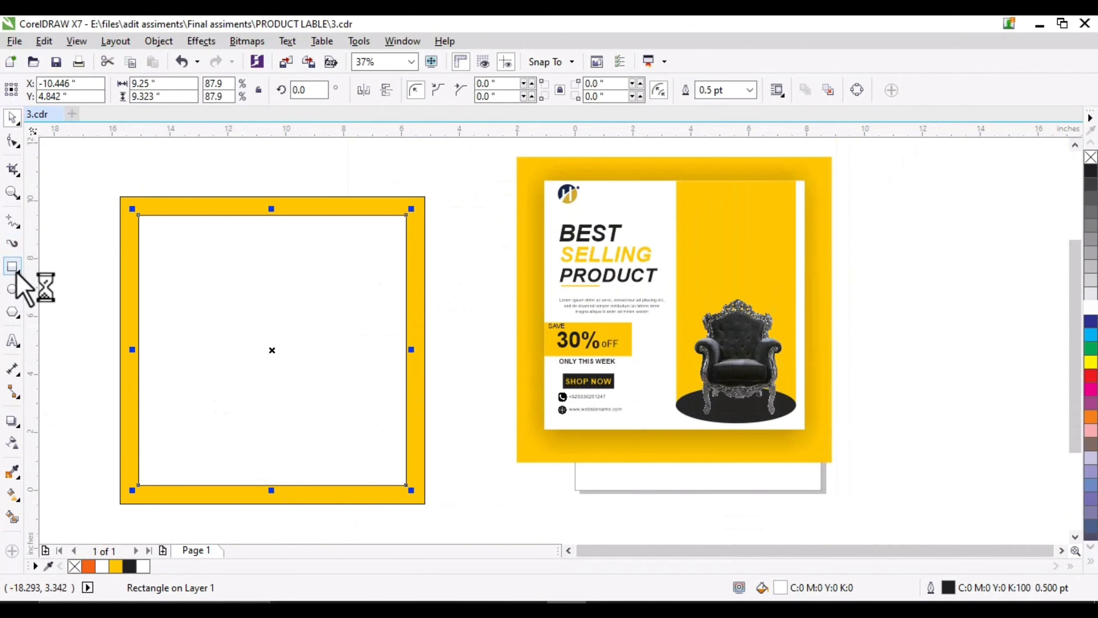
{"action": "left_click", "coordinate": [12, 289]}
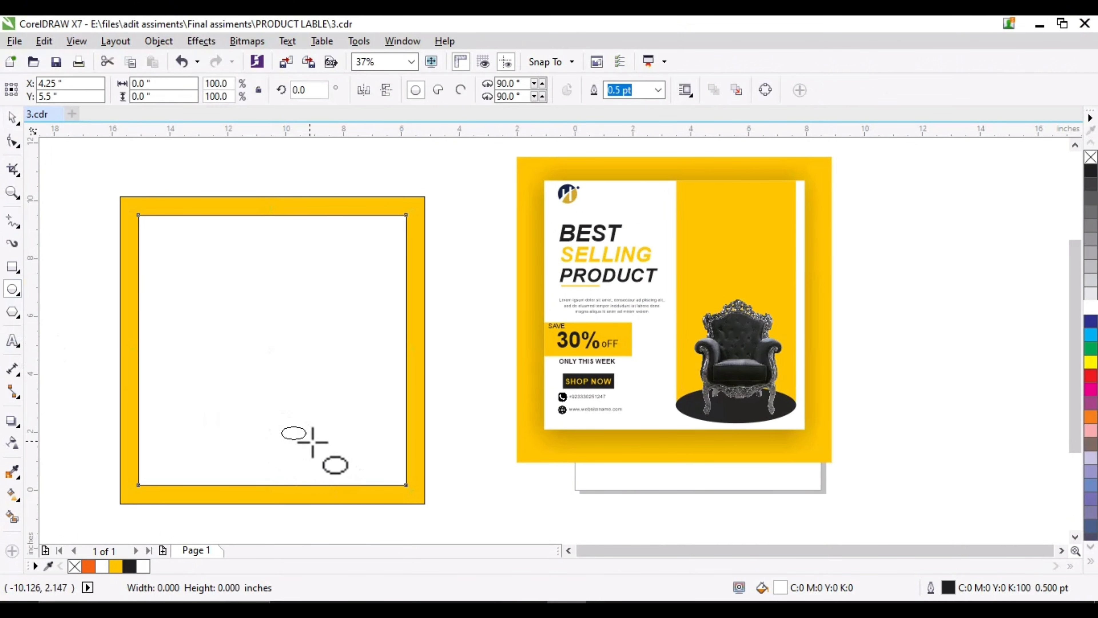
{"action": "left_click_drag", "start_coordinate": [312, 442], "coordinate": [397, 450]}
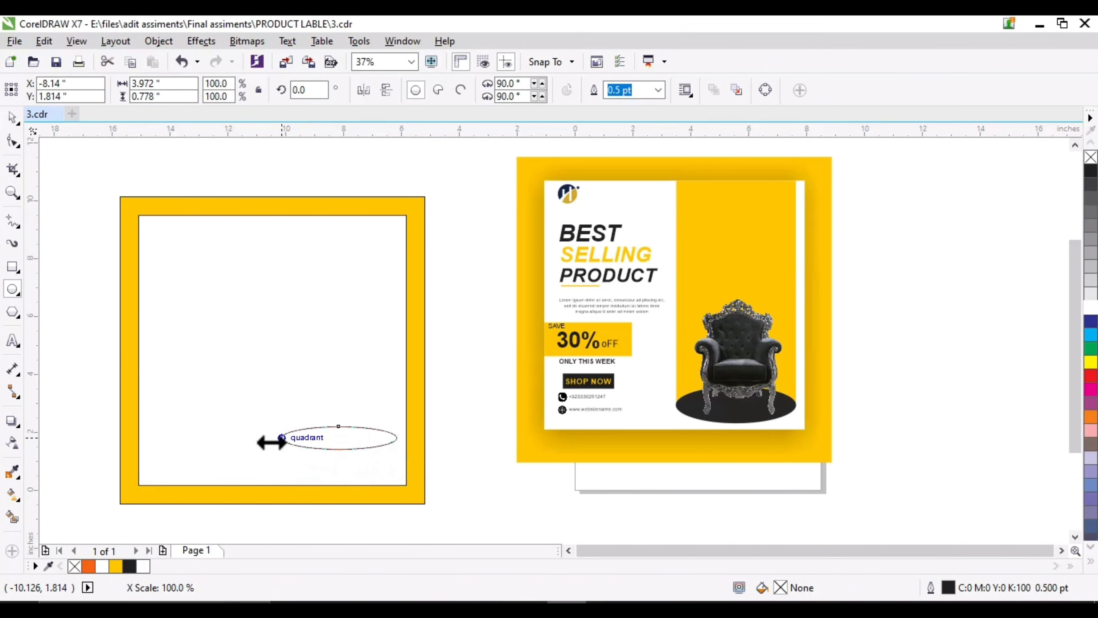
{"action": "left_click", "coordinate": [129, 570]}
{"action": "left_click", "coordinate": [12, 117]}
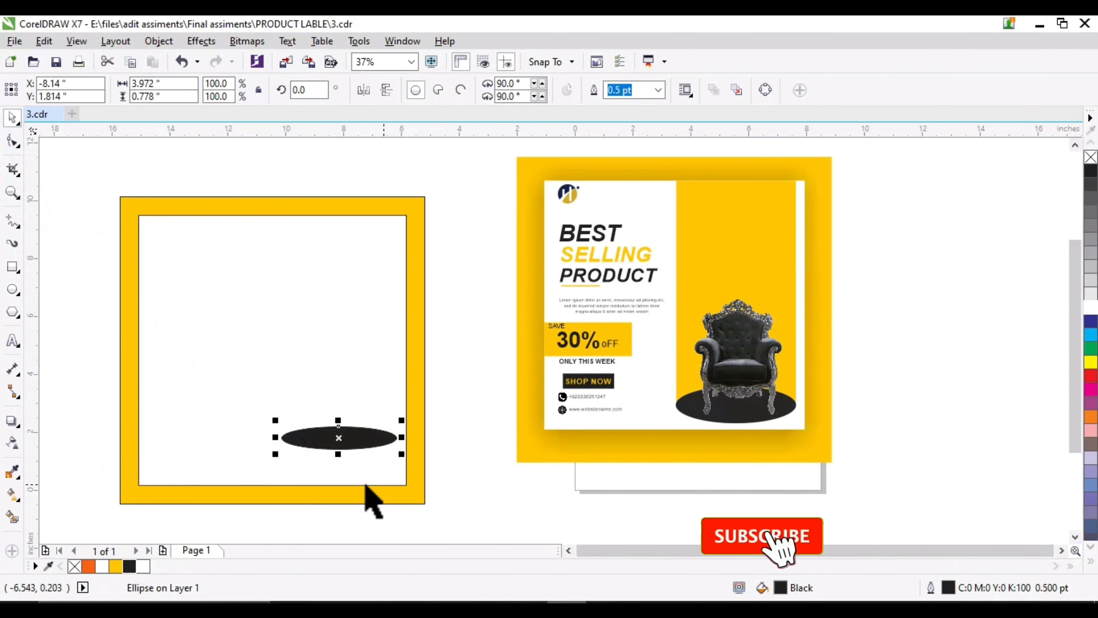
- Move the black ellipse slightly lower on the white panel and enlarge it a little
{"action": "left_click", "coordinate": [333, 521]}
{"action": "left_click", "coordinate": [342, 448]}
{"action": "scroll", "coordinate": [352, 451], "scroll_direction": "up", "scroll_amount": 3}
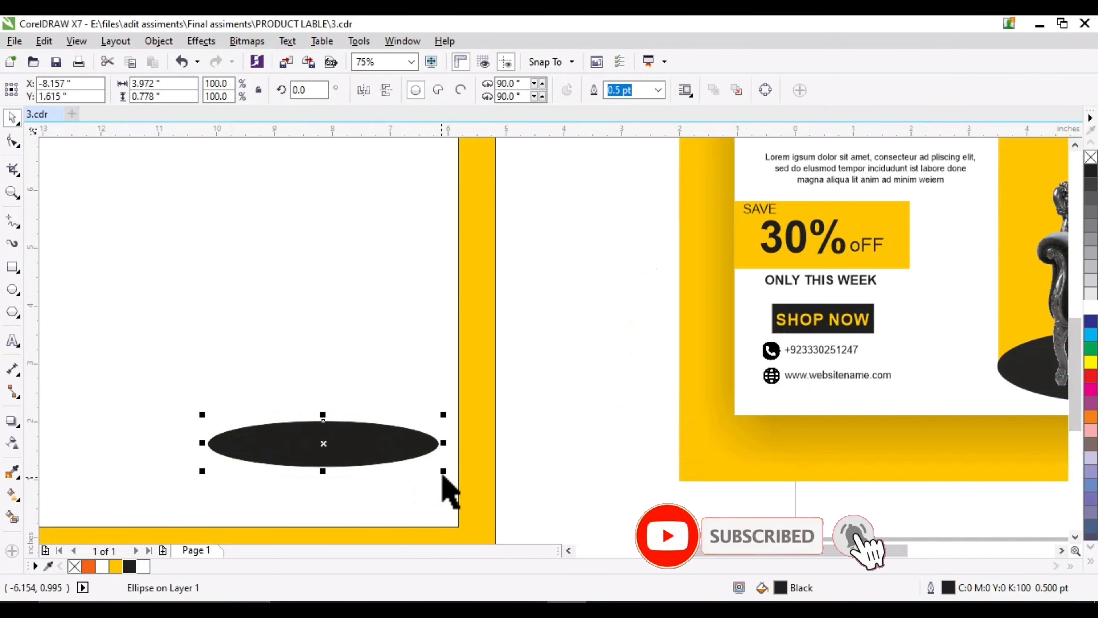
{"action": "left_click_drag", "start_coordinate": [441, 481], "coordinate": [451, 481]}
{"action": "scroll", "coordinate": [380, 467], "scroll_direction": "down", "scroll_amount": 3}
{"action": "scroll", "coordinate": [466, 491], "scroll_direction": "up", "scroll_amount": 3}
- Add a black drop shadow below the ellipse, cast downward from its upper edge
{"action": "left_click", "coordinate": [316, 472]}
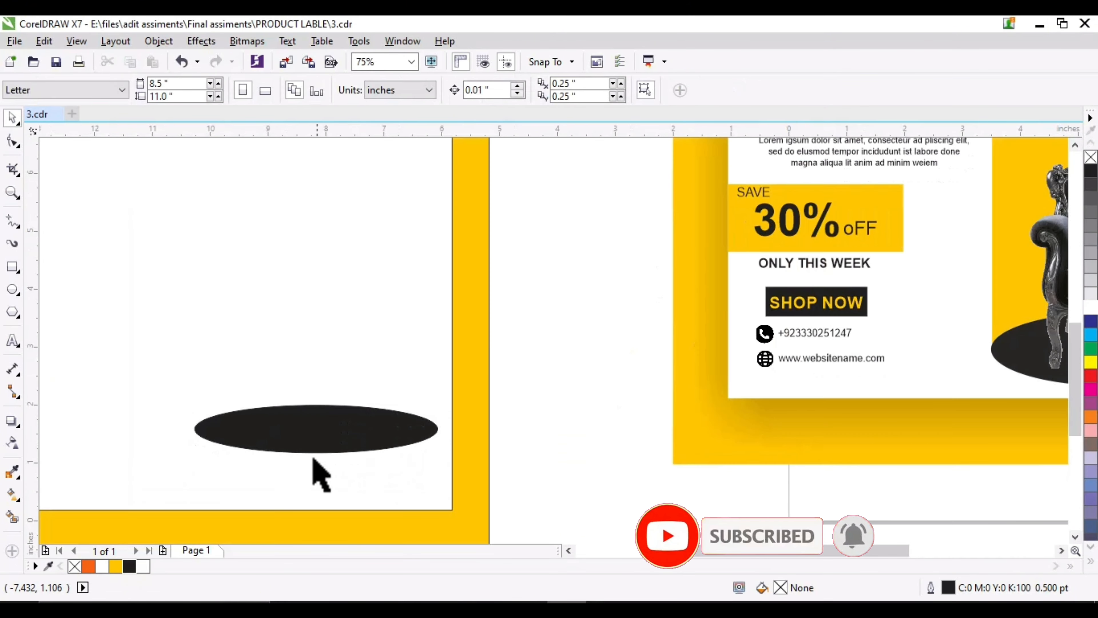
{"action": "left_click", "coordinate": [12, 422]}
{"action": "left_click_drag", "start_coordinate": [316, 405], "coordinate": [314, 465]}
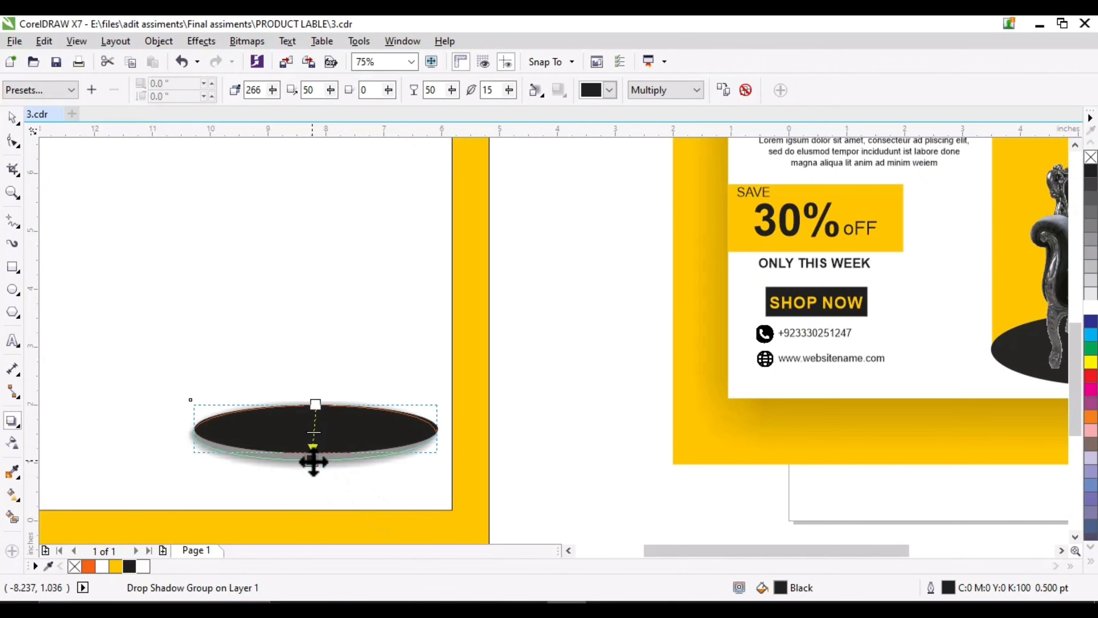
{"action": "scroll", "coordinate": [331, 476], "scroll_direction": "down", "scroll_amount": 2}
- Place a copy of the finished poster's armchair on the black ellipse and scale it to about 4.06 inches
{"action": "left_click_drag", "start_coordinate": [729, 381], "coordinate": [322, 400]}
{"action": "scroll", "coordinate": [341, 411], "scroll_direction": "up", "scroll_amount": 2}
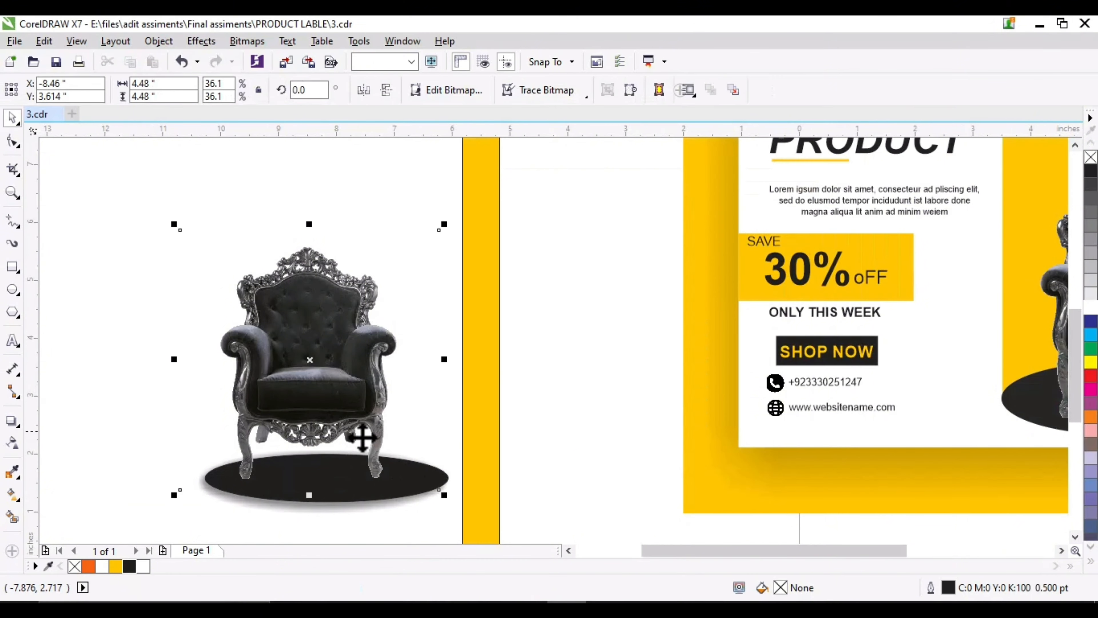
{"action": "left_click_drag", "start_coordinate": [444, 495], "coordinate": [431, 490]}
{"action": "left_click_drag", "start_coordinate": [354, 426], "coordinate": [354, 429]}
{"action": "scroll", "coordinate": [346, 474], "scroll_direction": "up", "scroll_amount": 1}
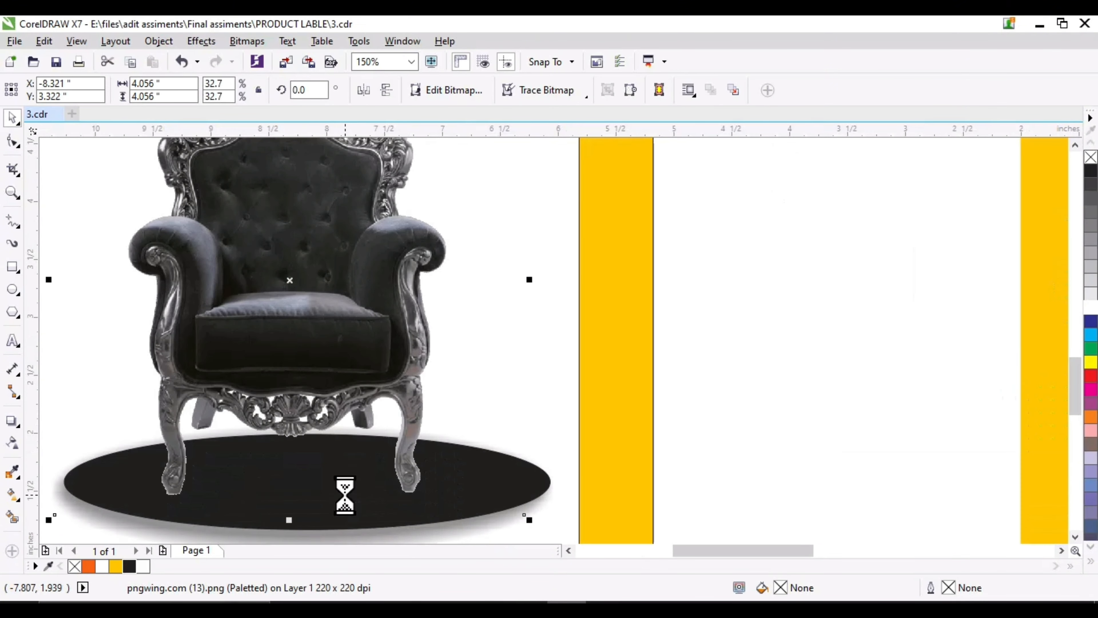
{"action": "left_click_drag", "start_coordinate": [357, 366], "coordinate": [360, 384]}
{"action": "left_click_drag", "start_coordinate": [354, 379], "coordinate": [353, 385]}
{"action": "scroll", "coordinate": [376, 346], "scroll_direction": "down", "scroll_amount": 1}
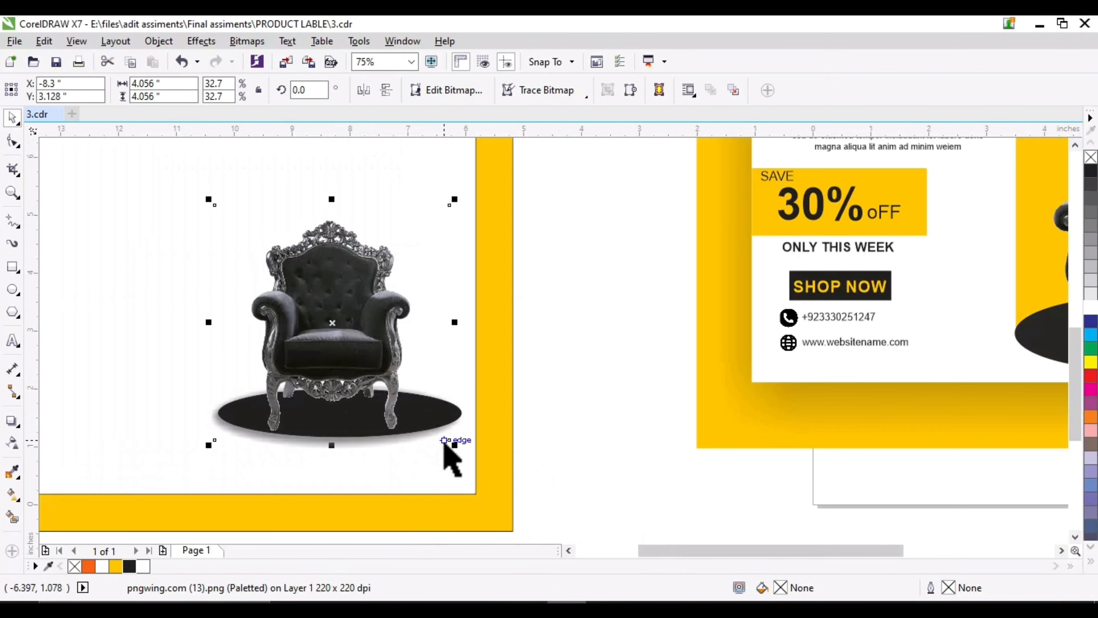
- Shrink the armchair to about 3.64 inches and lower it so its legs stand on the ellipse
{"action": "left_click_drag", "start_coordinate": [451, 442], "coordinate": [432, 423]}
{"action": "scroll", "coordinate": [348, 417], "scroll_direction": "up", "scroll_amount": 1}
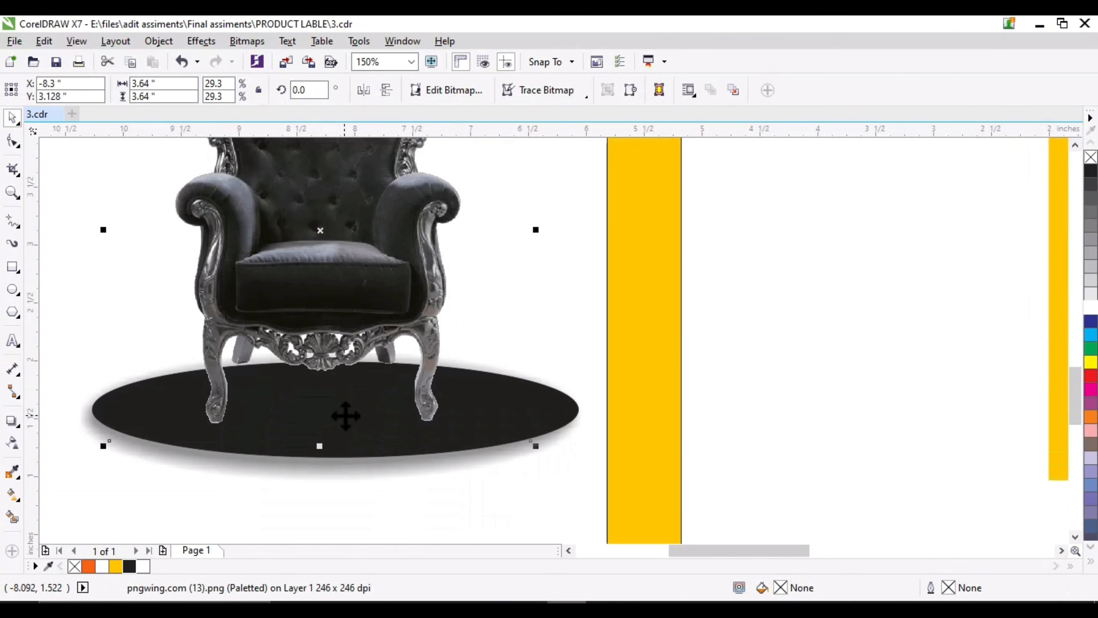
{"action": "left_click_drag", "start_coordinate": [349, 357], "coordinate": [352, 367]}
{"action": "scroll", "coordinate": [426, 424], "scroll_direction": "down", "scroll_amount": 2}
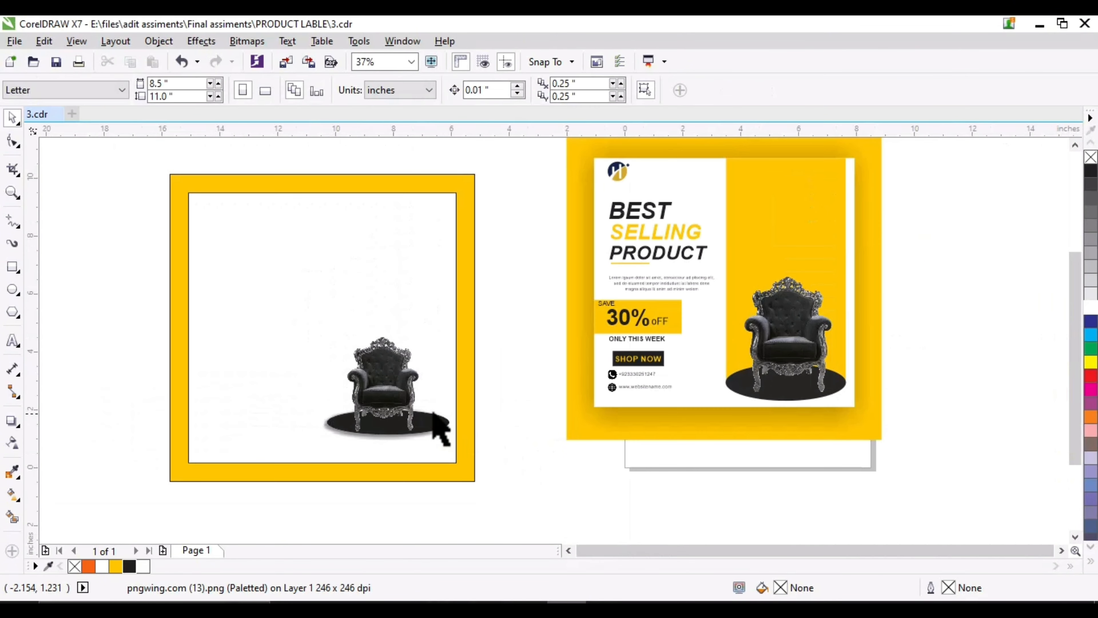
- Centre the armchair horizontally over the black ellipse
{"action": "scroll", "coordinate": [435, 430], "scroll_direction": "up", "scroll_amount": 1}
{"action": "left_click", "coordinate": [710, 155]}
{"action": "scroll", "coordinate": [736, 143], "scroll_direction": "down", "scroll_amount": 1}
{"action": "scroll", "coordinate": [506, 409], "scroll_direction": "up", "scroll_amount": 1}
{"action": "left_click", "coordinate": [576, 411]}
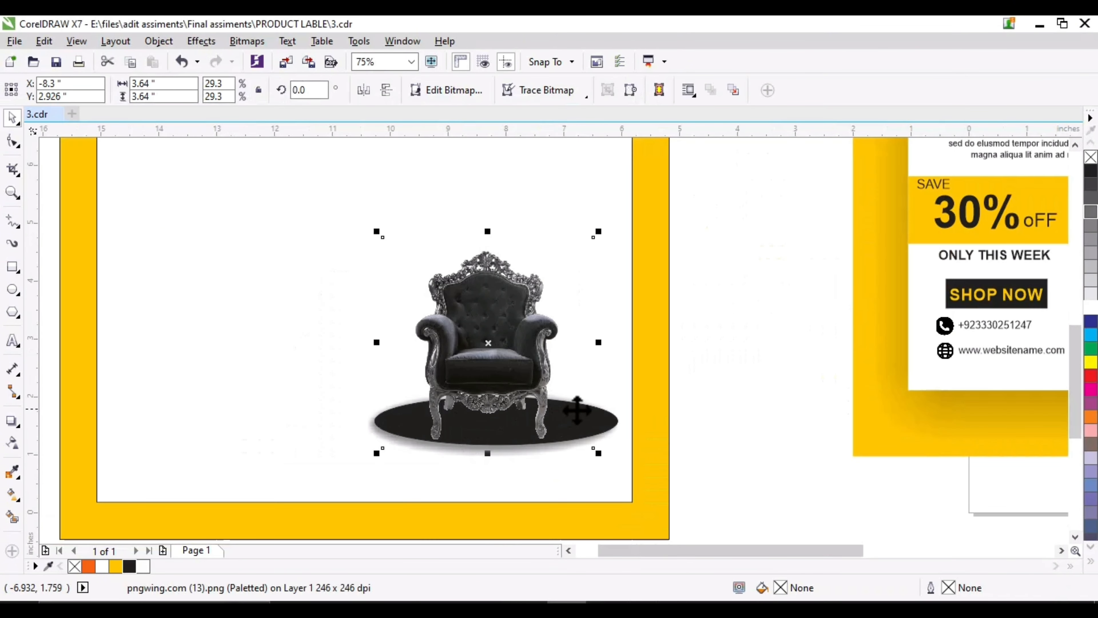
{"action": "left_click", "coordinate": [598, 424], "text": "shift"}
{"action": "left_click", "coordinate": [587, 519]}
{"action": "left_click", "coordinate": [786, 491]}
{"action": "scroll", "coordinate": [786, 491], "scroll_direction": "down", "scroll_amount": 1}
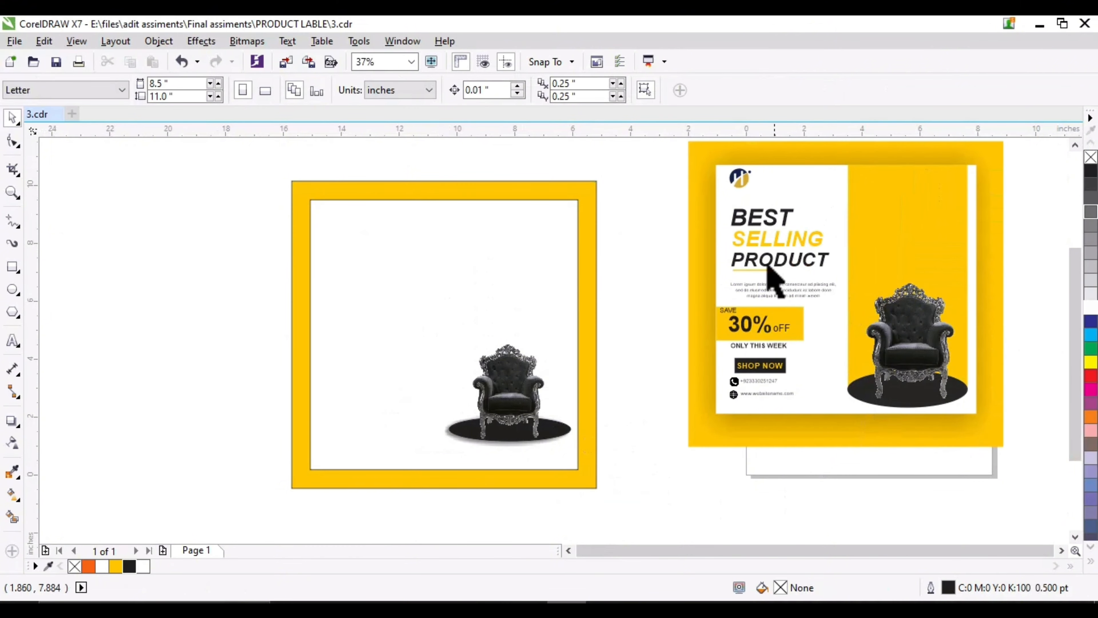
- Draw a rectangle about 4.23 by 7.99 inches from the white panel's upper edge down to the ellipse, matching its width, and fill it yellow
{"action": "scroll", "coordinate": [863, 277], "scroll_direction": "up", "scroll_amount": 1}
{"action": "scroll", "coordinate": [861, 273], "scroll_direction": "down", "scroll_amount": 1}
{"action": "scroll", "coordinate": [473, 216], "scroll_direction": "up", "scroll_amount": 1}
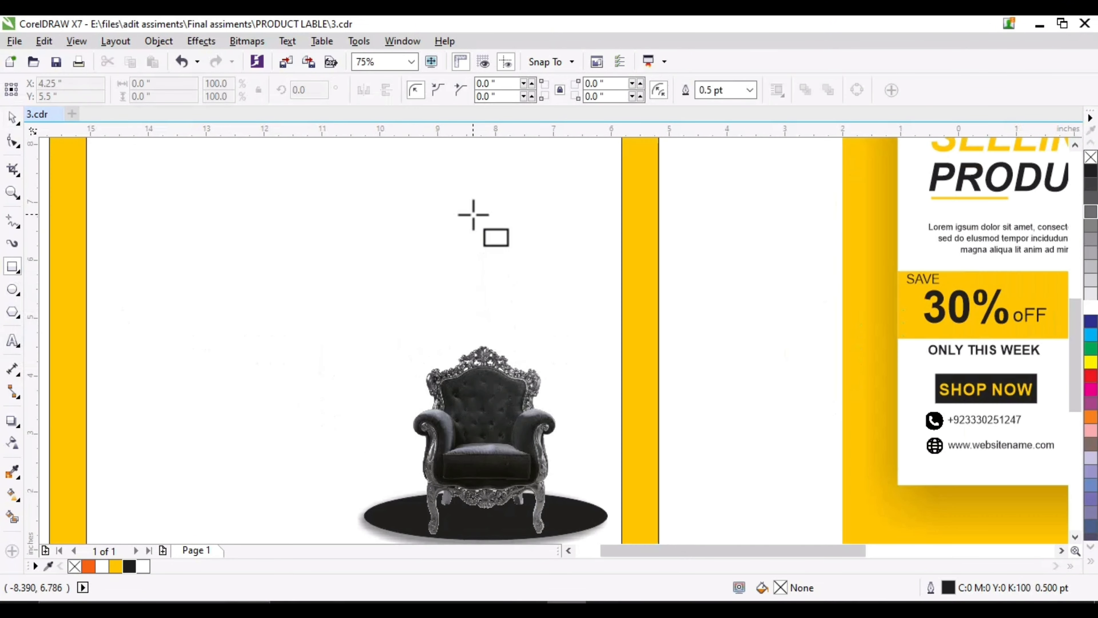
{"action": "scroll", "coordinate": [451, 180], "scroll_direction": "down", "scroll_amount": 1}
{"action": "left_click_drag", "start_coordinate": [444, 185], "coordinate": [538, 416]}
{"action": "scroll", "coordinate": [436, 282], "scroll_direction": "up", "scroll_amount": 1}
{"action": "left_click_drag", "start_coordinate": [430, 256], "coordinate": [373, 263]}
{"action": "scroll", "coordinate": [422, 507], "scroll_direction": "up", "scroll_amount": 1}
{"action": "scroll", "coordinate": [397, 480], "scroll_direction": "down", "scroll_amount": 1}
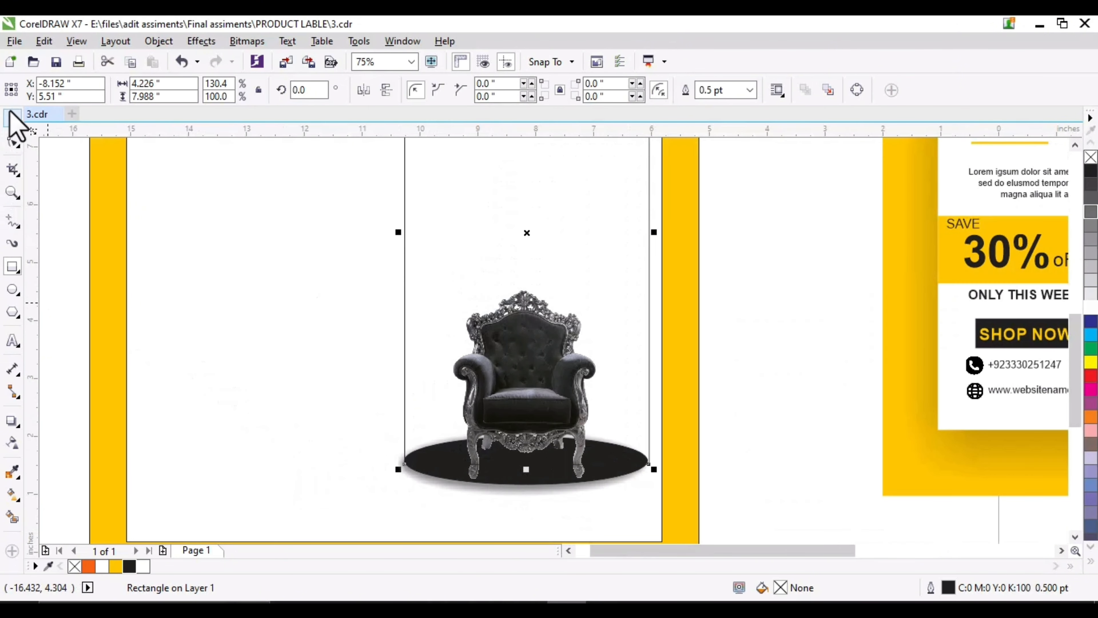
{"action": "left_click", "coordinate": [89, 566]}
{"action": "left_click", "coordinate": [115, 566]}
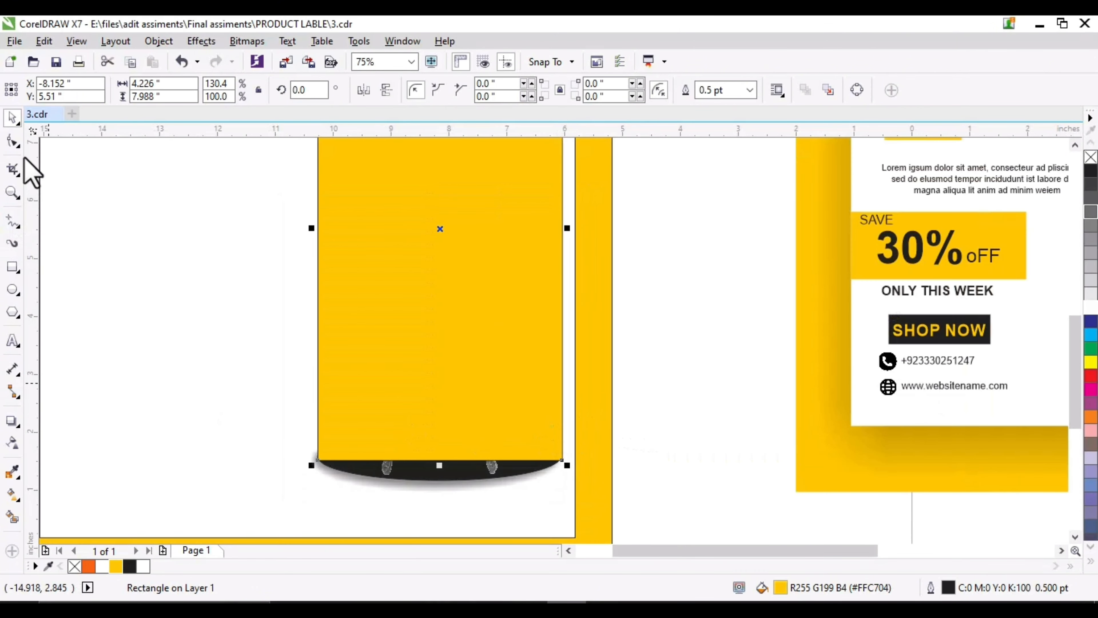
- Convert the yellow rectangle behind the armchair to curves
{"action": "key", "text": "ctrl+q"}
{"action": "left_click_drag", "start_coordinate": [562, 460], "coordinate": [563, 397]}
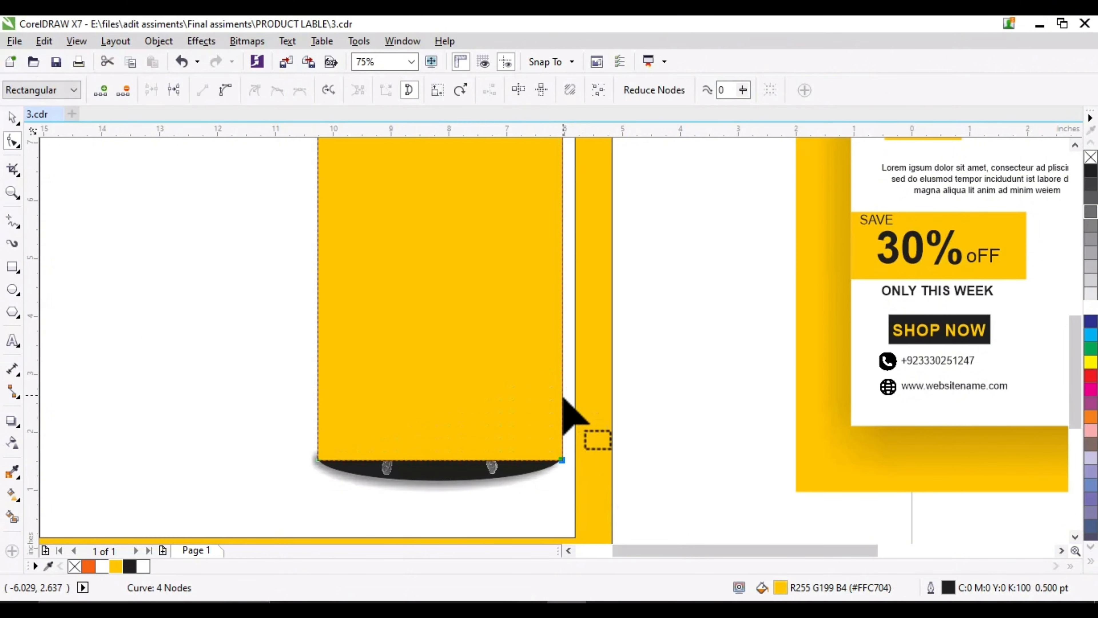
{"action": "left_click", "coordinate": [11, 117]}
- Bring the shadowed ellipse in front of the yellow rectangle and put the armchair on top of both
{"action": "key", "text": "ctrl+v"}
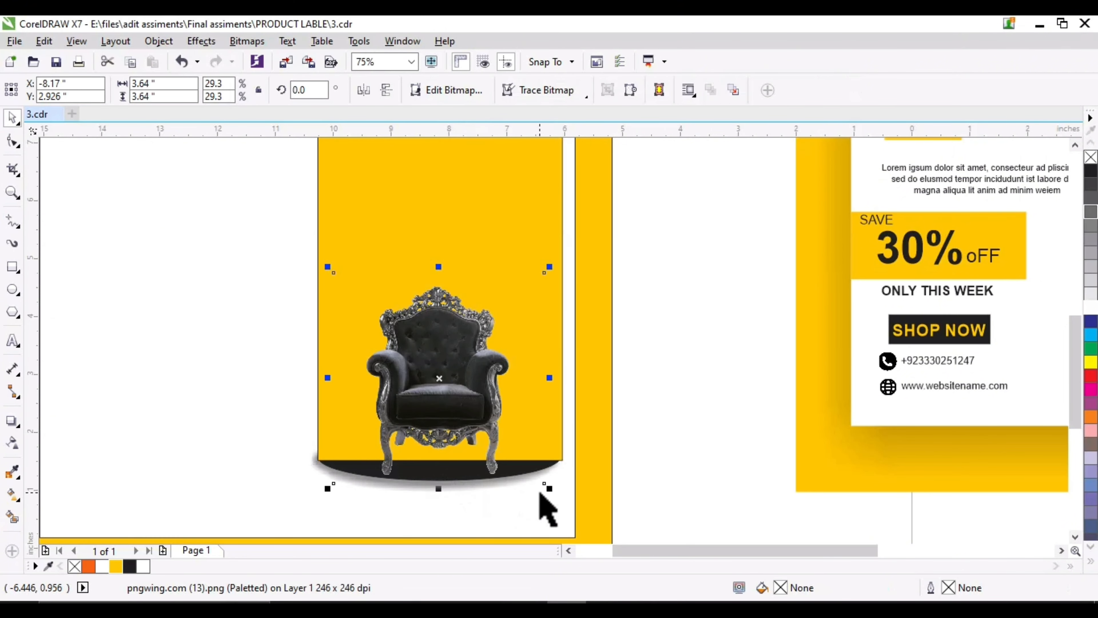
{"action": "left_click", "coordinate": [542, 471]}
{"action": "scroll", "coordinate": [542, 472], "scroll_direction": "up", "scroll_amount": 2}
{"action": "left_click", "coordinate": [508, 484]}
{"action": "key", "text": "ctrl+x"}
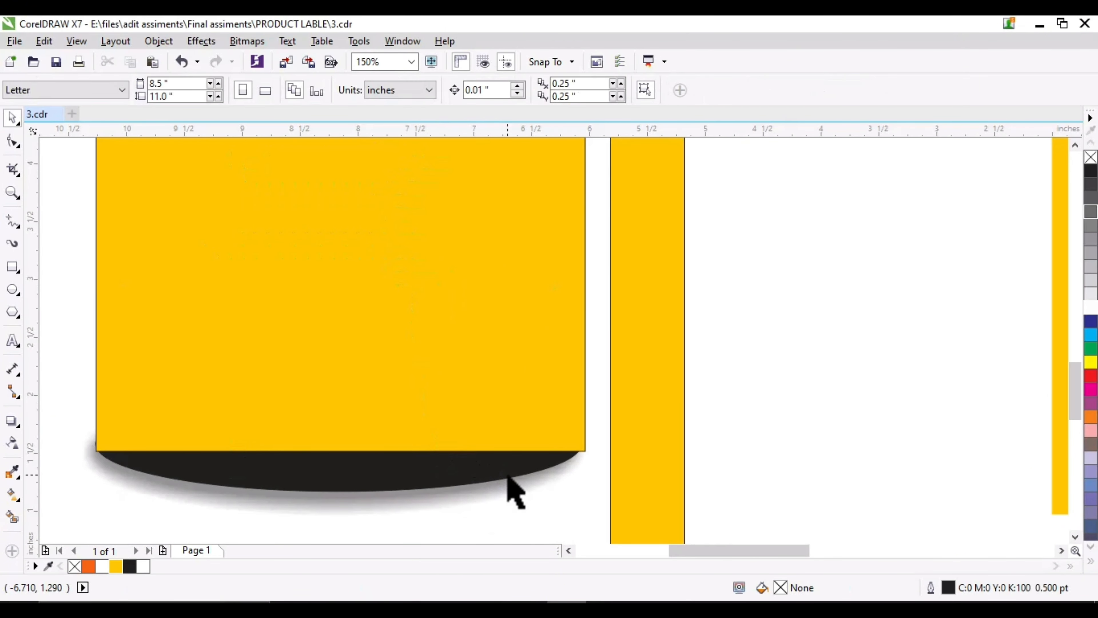
{"action": "left_click", "coordinate": [508, 473]}
{"action": "key", "text": "shift+Page_Up"}
{"action": "key", "text": "ctrl+v"}
{"action": "scroll", "coordinate": [450, 461], "scroll_direction": "down", "scroll_amount": 1}
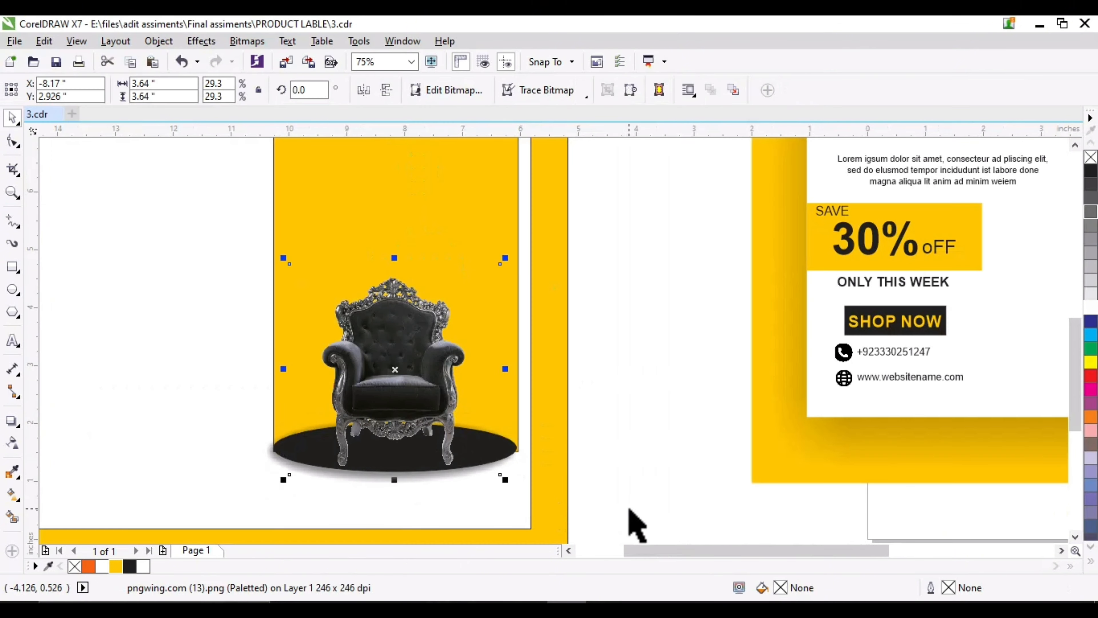
- Move the yellow shape's lower-right corner node inward so it lies within the black ellipse
{"action": "left_click", "coordinate": [629, 507]}
{"action": "scroll", "coordinate": [514, 450], "scroll_direction": "up", "scroll_amount": 2}
{"action": "double_click", "coordinate": [312, 488]}
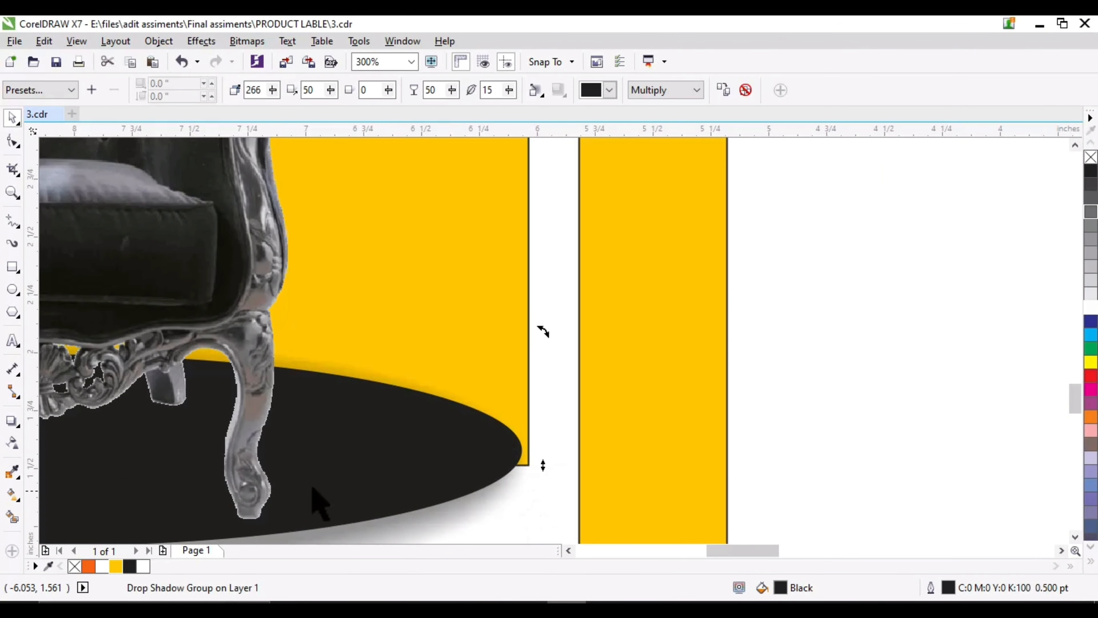
{"action": "left_click", "coordinate": [15, 145]}
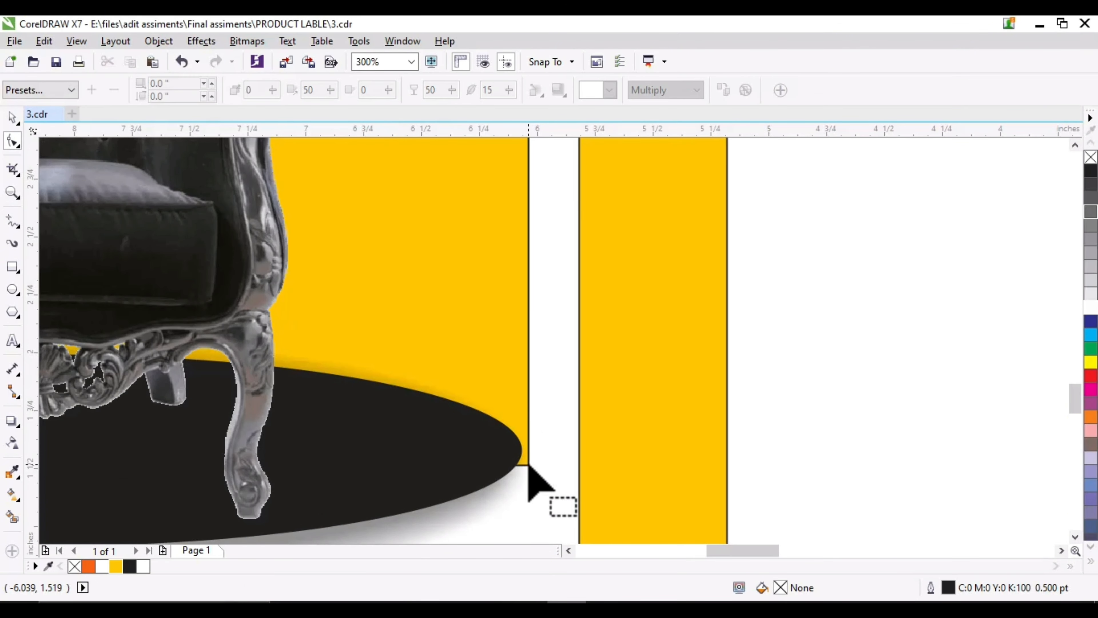
{"action": "left_click", "coordinate": [12, 118]}
{"action": "scroll", "coordinate": [657, 357], "scroll_direction": "down", "scroll_amount": 2}
{"action": "scroll", "coordinate": [622, 331], "scroll_direction": "up", "scroll_amount": 2}
{"action": "left_click", "coordinate": [646, 378]}
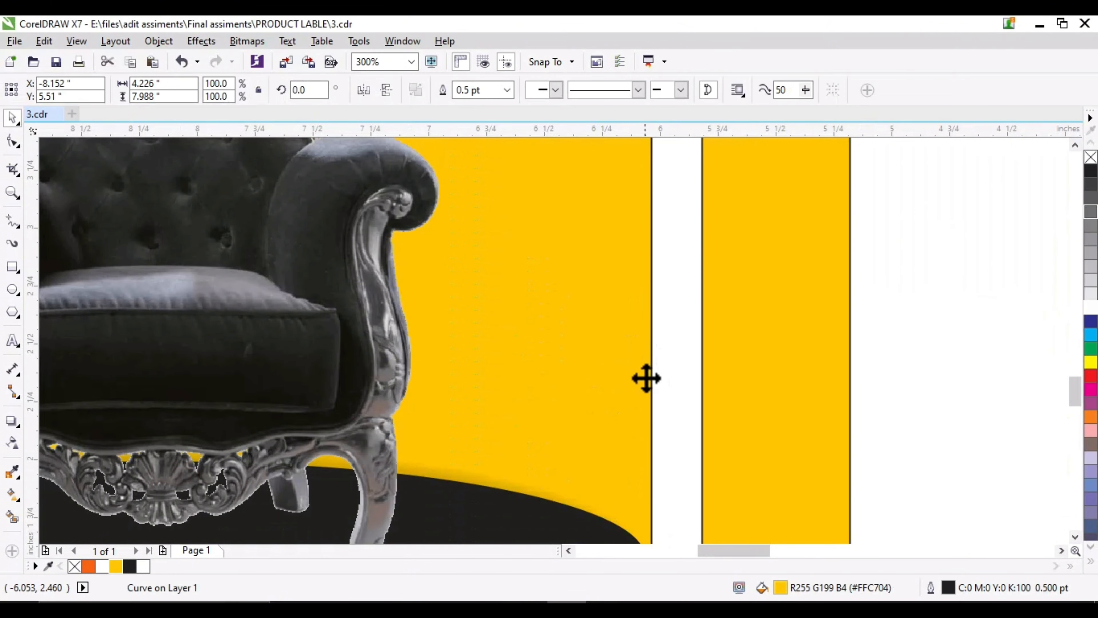
{"action": "scroll", "coordinate": [647, 378], "scroll_direction": "down", "scroll_amount": 2}
{"action": "left_click", "coordinate": [13, 143]}
{"action": "scroll", "coordinate": [657, 502], "scroll_direction": "up", "scroll_amount": 4}
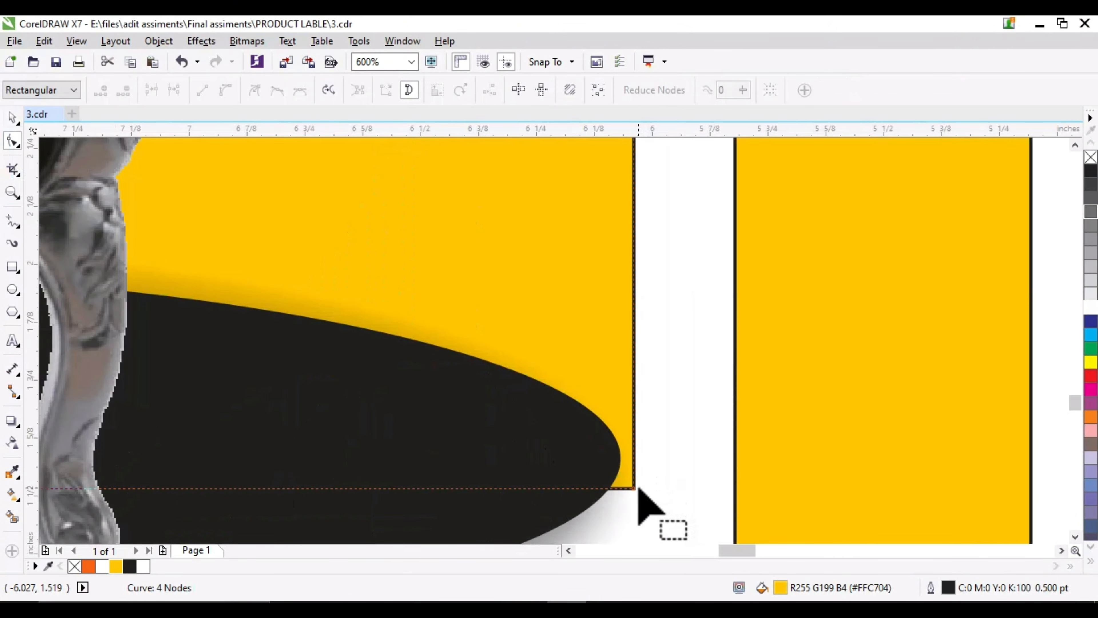
{"action": "left_click_drag", "start_coordinate": [639, 488], "coordinate": [621, 488]}
- Fine-tune the lower-right corner node so the yellow shape's side meets the ellipse's rightmost edge
{"action": "scroll", "coordinate": [621, 488], "scroll_direction": "down", "scroll_amount": 2}
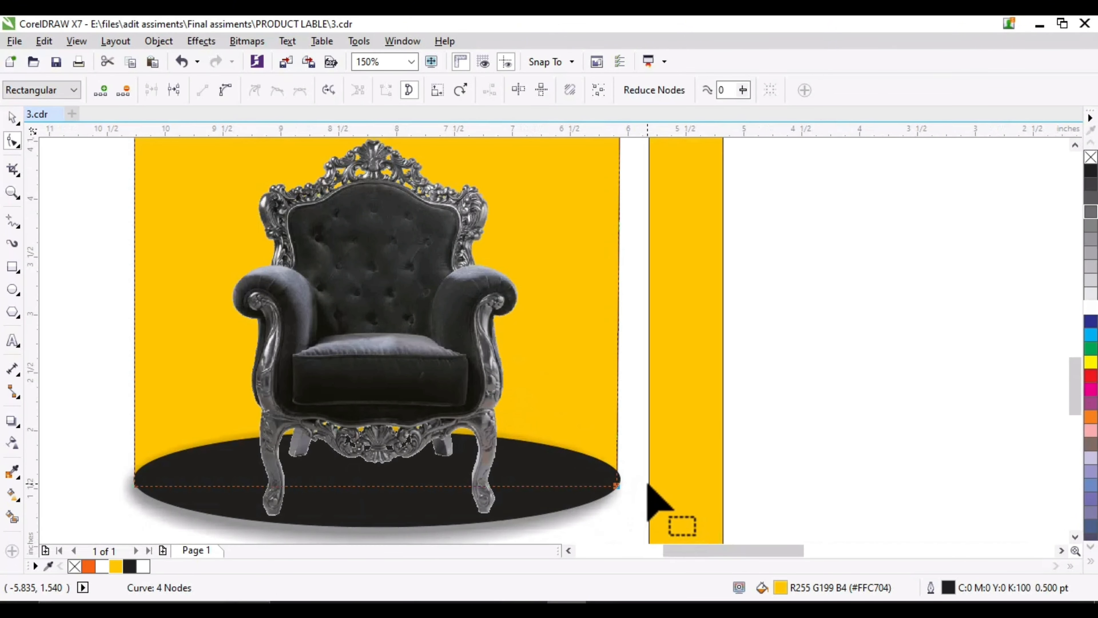
{"action": "scroll", "coordinate": [645, 475], "scroll_direction": "up", "scroll_amount": 4}
{"action": "left_click_drag", "start_coordinate": [618, 451], "coordinate": [635, 411]}
{"action": "scroll", "coordinate": [632, 438], "scroll_direction": "down", "scroll_amount": 2}
{"action": "scroll", "coordinate": [622, 455], "scroll_direction": "up", "scroll_amount": 2}
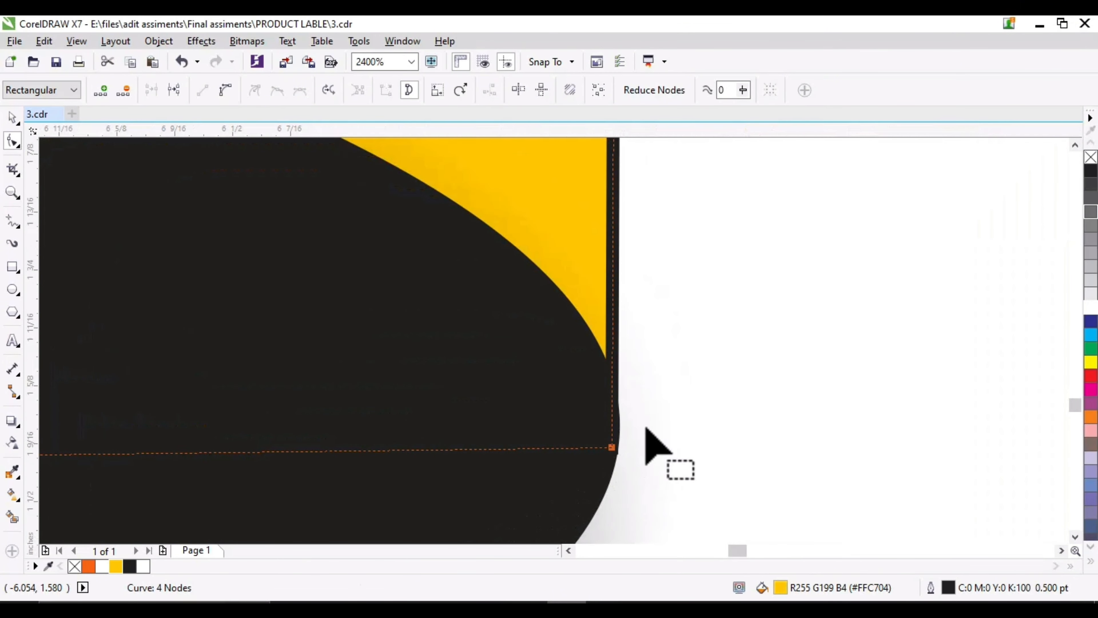
- Move the yellow shape's lower-left corner node onto the ellipse's left edge
{"action": "scroll", "coordinate": [645, 443], "scroll_direction": "down", "scroll_amount": 4}
{"action": "scroll", "coordinate": [156, 502], "scroll_direction": "up", "scroll_amount": 4}
{"action": "left_click_drag", "start_coordinate": [145, 480], "coordinate": [136, 440]}
{"action": "scroll", "coordinate": [169, 461], "scroll_direction": "down", "scroll_amount": 6}
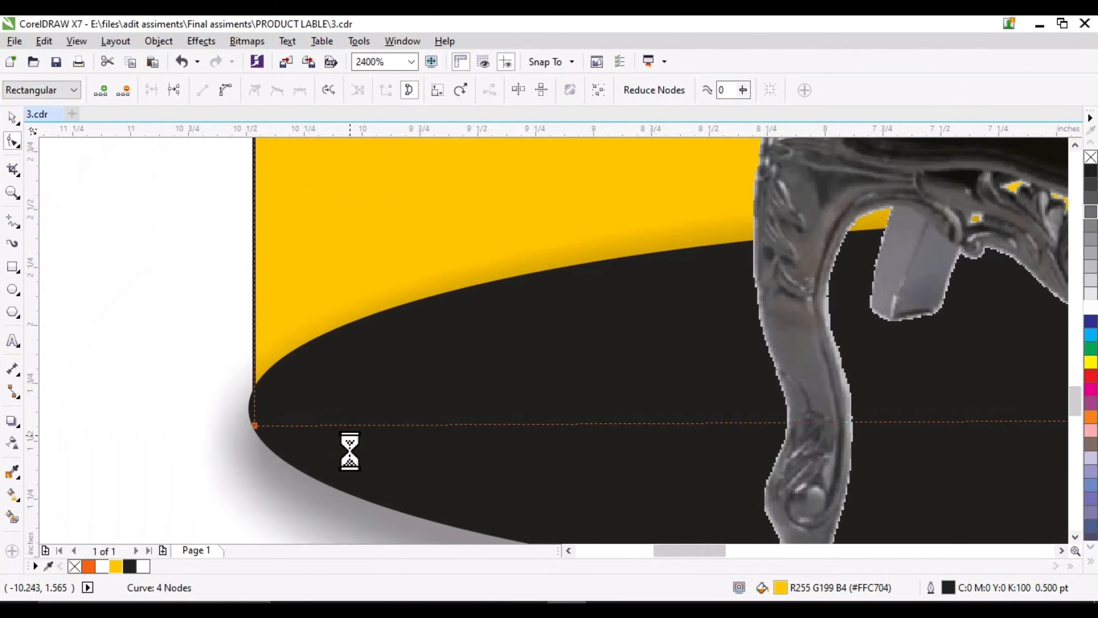
{"action": "left_click", "coordinate": [12, 118]}
{"action": "left_click", "coordinate": [640, 407]}
- Check the shadowed ellipse, armchair and yellow panel in the new poster against the finished example
{"action": "scroll", "coordinate": [547, 484], "scroll_direction": "up", "scroll_amount": 1}
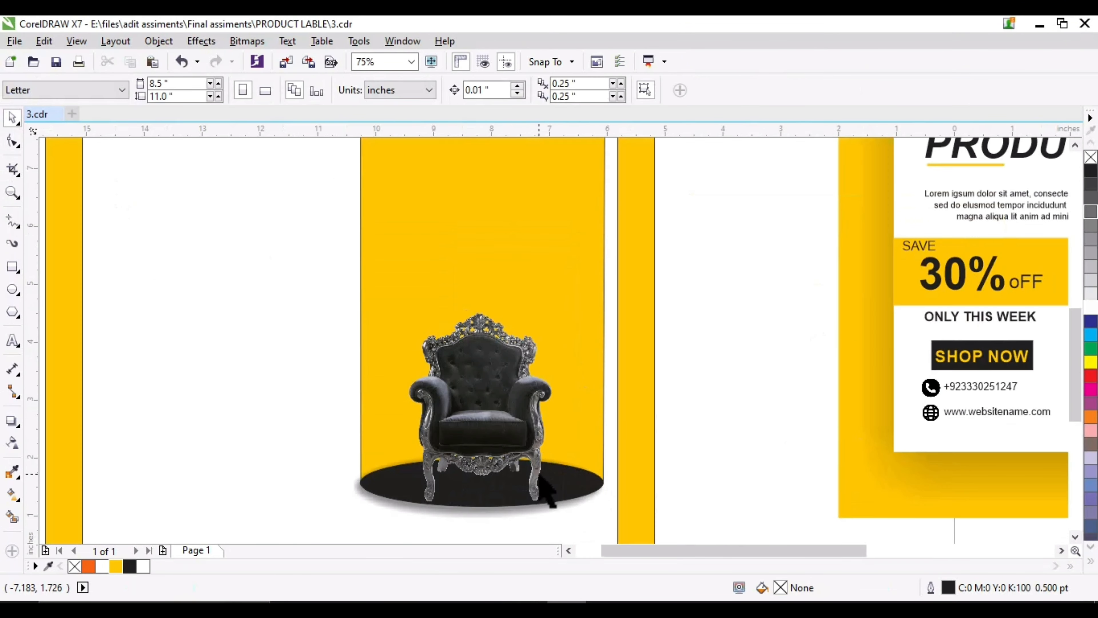
{"action": "scroll", "coordinate": [446, 438], "scroll_direction": "down", "scroll_amount": 1}
{"action": "left_click", "coordinate": [454, 446]}
{"action": "scroll", "coordinate": [495, 452], "scroll_direction": "up", "scroll_amount": 2}
{"action": "scroll", "coordinate": [621, 415], "scroll_direction": "down", "scroll_amount": 2}
{"action": "left_click_drag", "start_coordinate": [678, 325], "coordinate": [438, 469]}
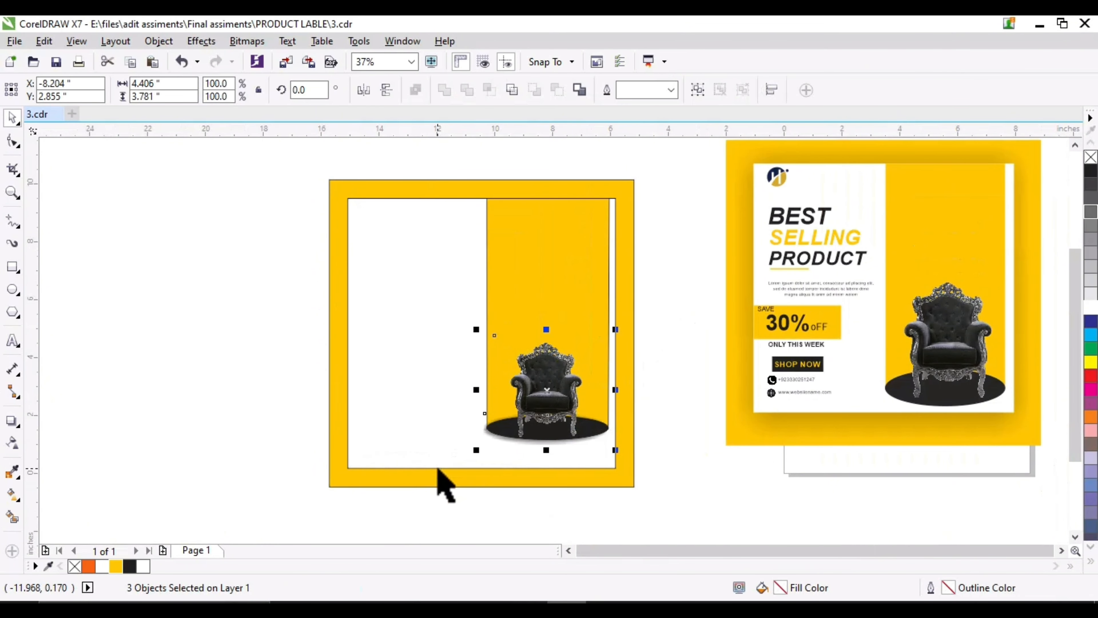
{"action": "left_click", "coordinate": [737, 475]}
{"action": "scroll", "coordinate": [421, 479], "scroll_direction": "down", "scroll_amount": 1}
{"action": "scroll", "coordinate": [476, 458], "scroll_direction": "up", "scroll_amount": 2}
{"action": "scroll", "coordinate": [421, 438], "scroll_direction": "down", "scroll_amount": 1}
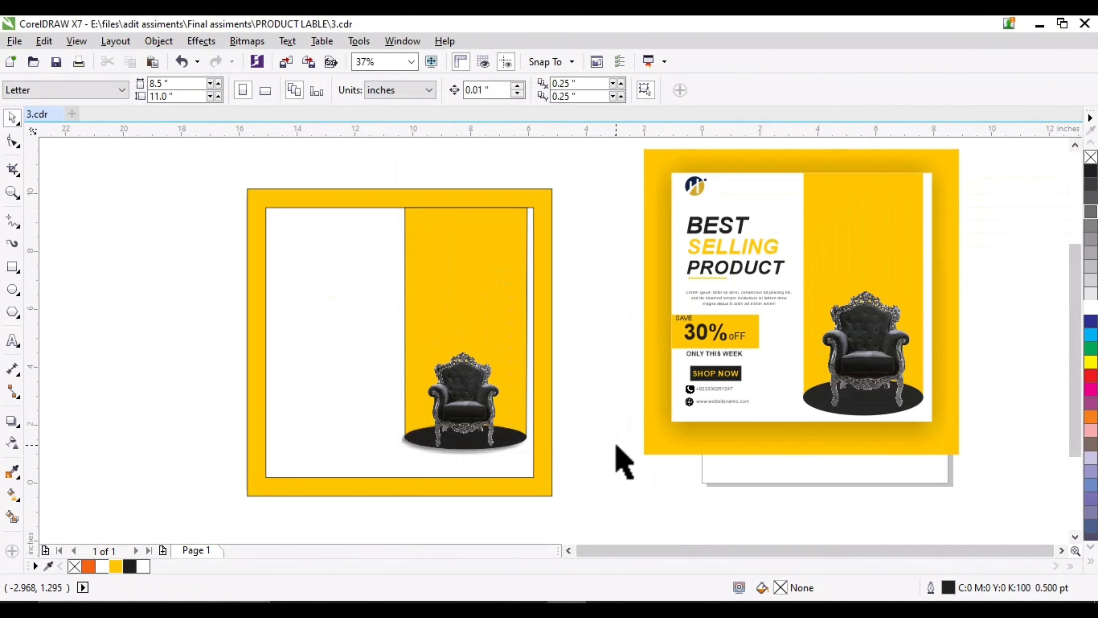
- Copy the BEST SELLING PRODUCT headline with its underline from the example into the new poster's white area
{"action": "left_click_drag", "start_coordinate": [795, 298], "coordinate": [796, 298]}
{"action": "left_click_drag", "start_coordinate": [796, 247], "coordinate": [330, 277]}
{"action": "key", "text": "ctrl+z"}
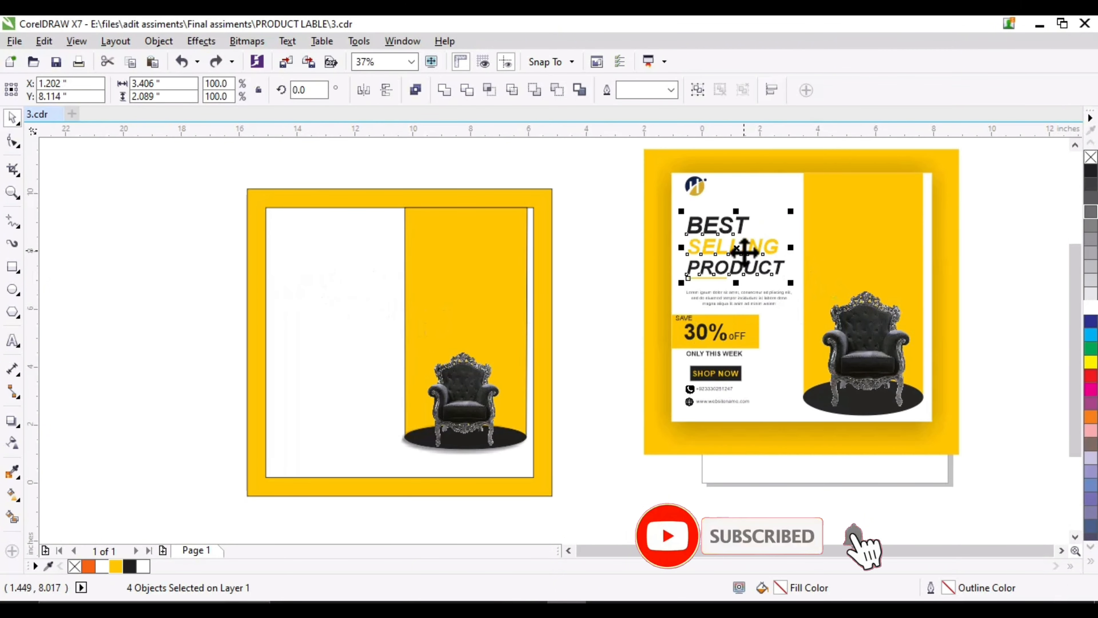
{"action": "left_click_drag", "start_coordinate": [743, 256], "coordinate": [221, 318]}
{"action": "right_click", "coordinate": [339, 291]}
{"action": "key", "text": "Delete"}
{"action": "scroll", "coordinate": [312, 278], "scroll_direction": "up", "scroll_amount": 1}
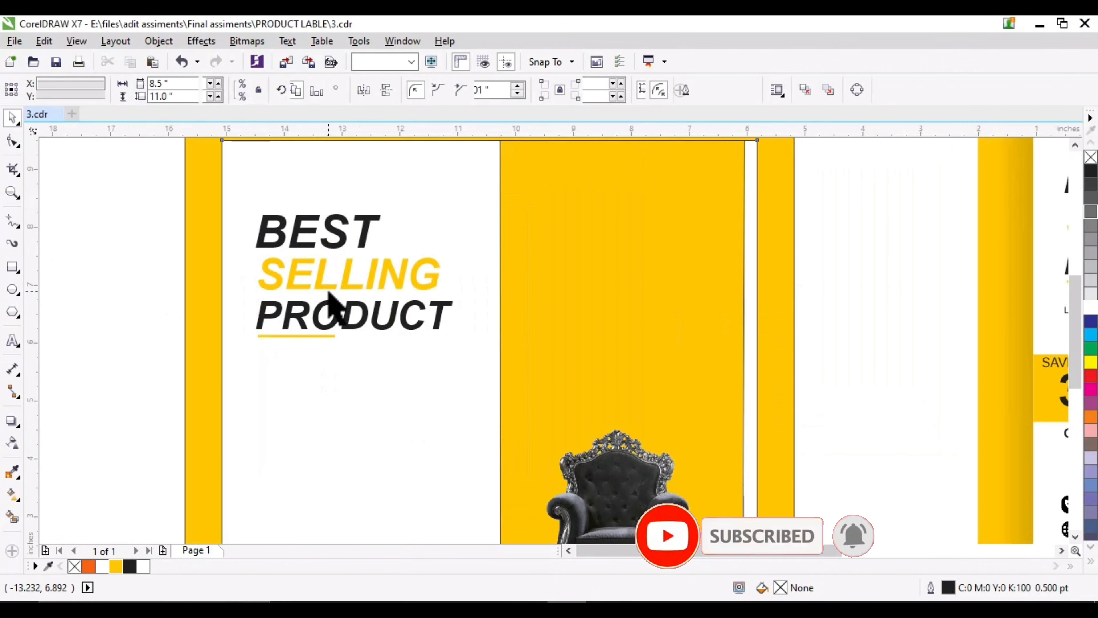
- Enlarge the copied headline slightly and try centring it on the white rectangle
{"action": "left_click", "coordinate": [330, 291]}
{"action": "scroll", "coordinate": [345, 325], "scroll_direction": "down", "scroll_amount": 1}
{"action": "left_click_drag", "start_coordinate": [183, 233], "coordinate": [437, 359]}
{"action": "scroll", "coordinate": [378, 313], "scroll_direction": "up", "scroll_amount": 1}
{"action": "left_click_drag", "start_coordinate": [332, 312], "coordinate": [337, 327]}
{"action": "key", "text": "c"}
{"action": "key", "text": "ctrl+z"}
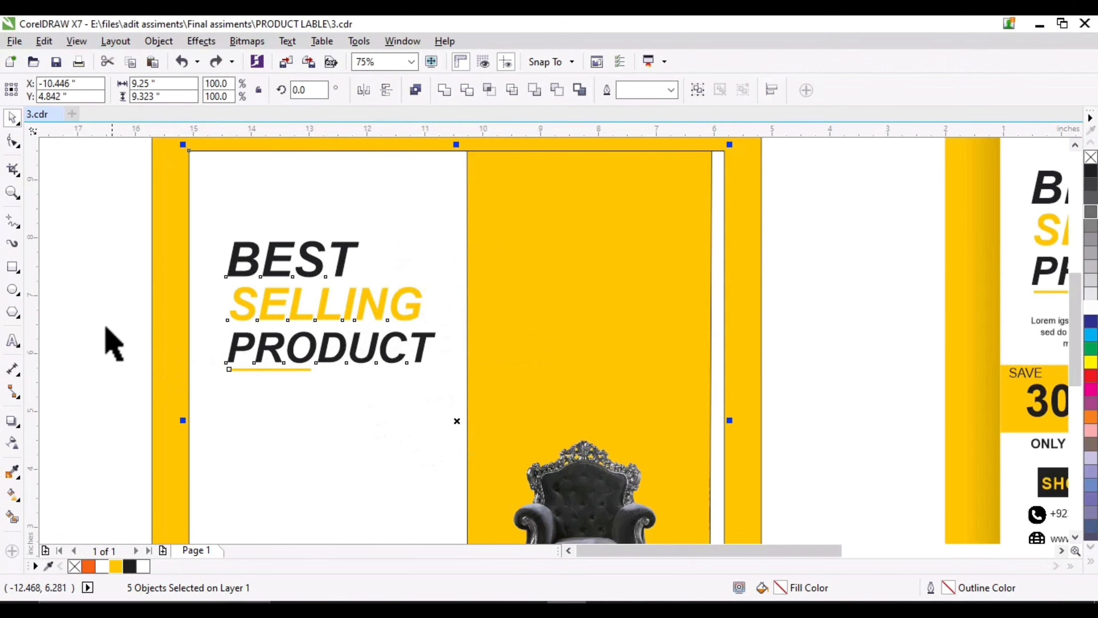
{"action": "left_click", "coordinate": [104, 326]}
- Copy the example's yellow underline to the new poster and select the underline beneath PRODUCT
{"action": "scroll", "coordinate": [152, 203], "scroll_direction": "down", "scroll_amount": 1}
{"action": "scroll", "coordinate": [612, 240], "scroll_direction": "up", "scroll_amount": 2}
{"action": "left_click", "coordinate": [626, 271]}
{"action": "scroll", "coordinate": [674, 278], "scroll_direction": "down", "scroll_amount": 2}
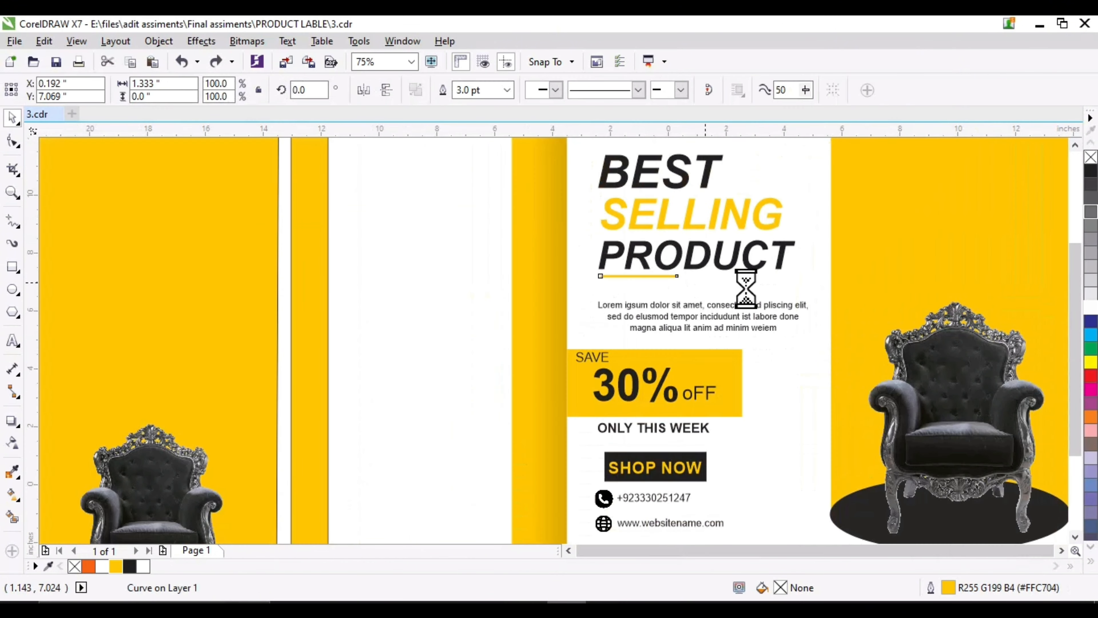
{"action": "left_click_drag", "start_coordinate": [673, 280], "coordinate": [348, 295]}
{"action": "left_click_drag", "start_coordinate": [271, 320], "coordinate": [272, 321]}
- Set the outline width of the yellow underline beneath PRODUCT to 4.0 pt
{"action": "key", "text": "F10"}
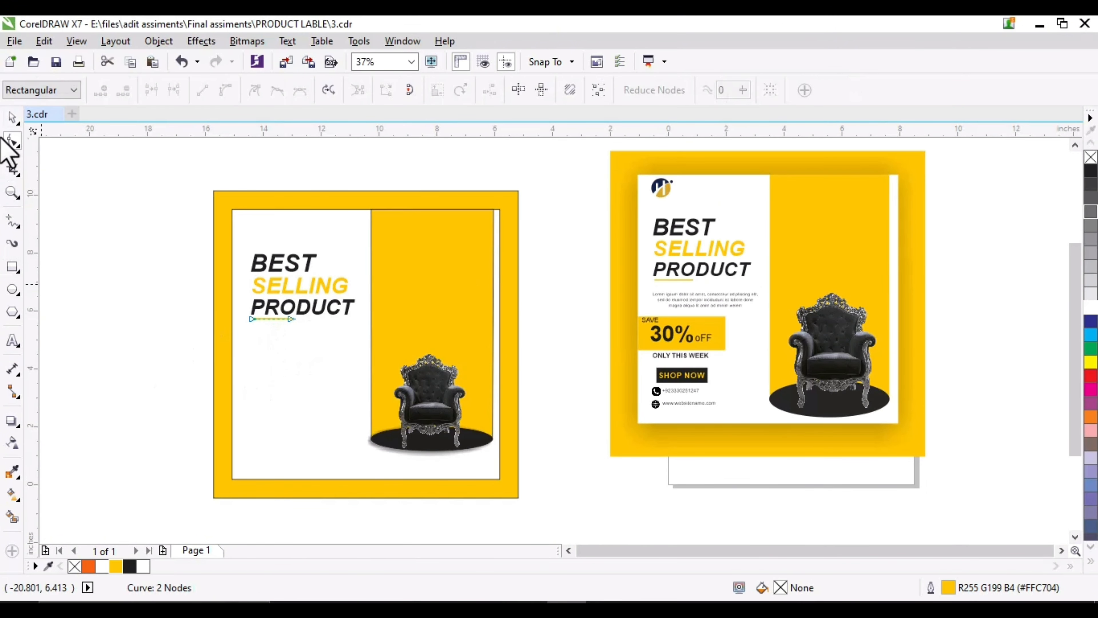
{"action": "left_click", "coordinate": [12, 117]}
{"action": "scroll", "coordinate": [286, 328], "scroll_direction": "up", "scroll_amount": 2}
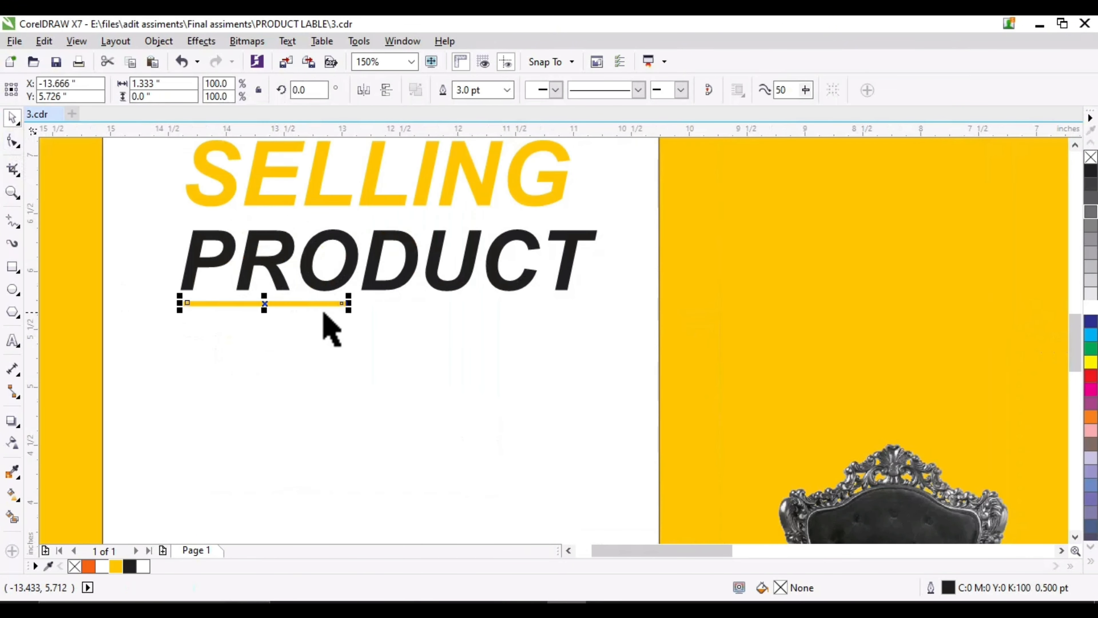
{"action": "left_click", "coordinate": [507, 90]}
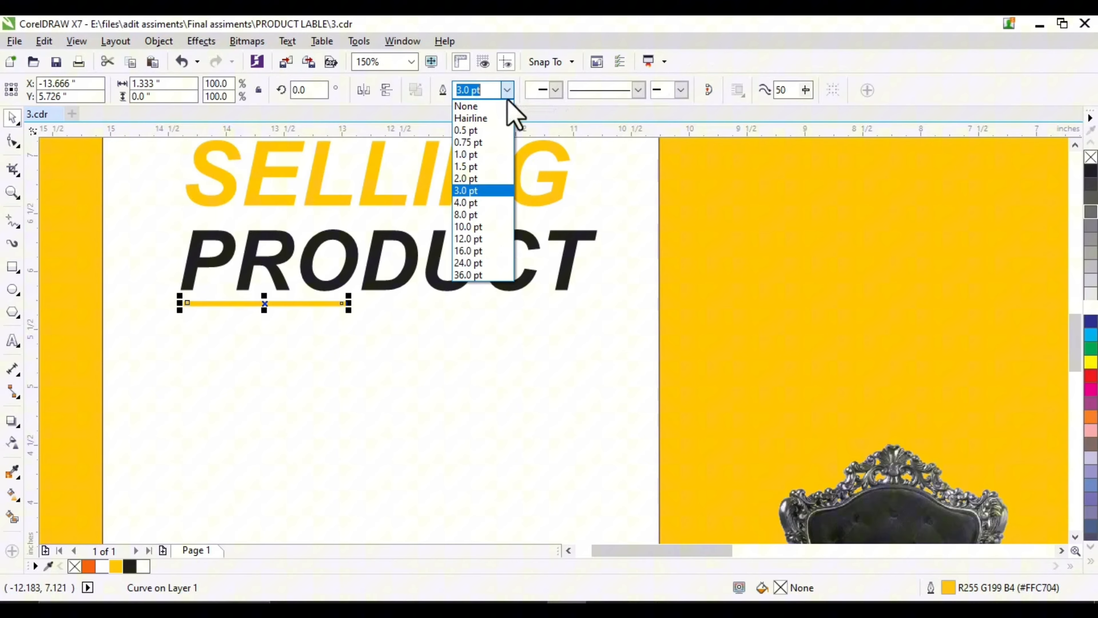
{"action": "left_click", "coordinate": [506, 203]}
{"action": "scroll", "coordinate": [339, 252], "scroll_direction": "down", "scroll_amount": 2}
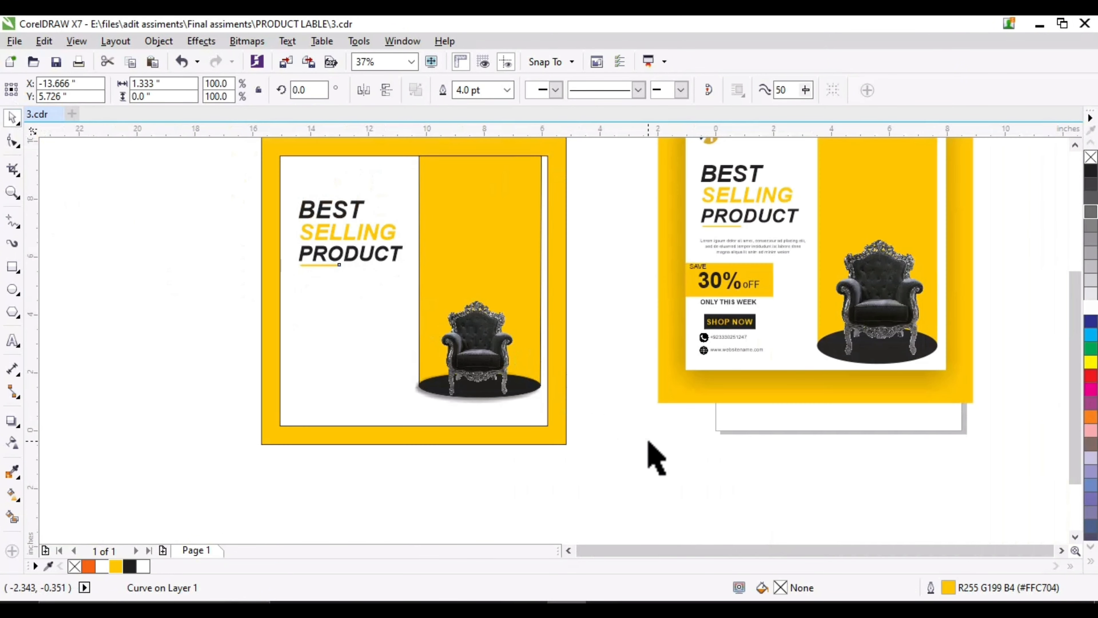
{"action": "left_click", "coordinate": [647, 440]}
- Copy the three-line placeholder paragraph from the example to below the new poster's headline
{"action": "scroll", "coordinate": [780, 219], "scroll_direction": "up", "scroll_amount": 1}
{"action": "left_click_drag", "start_coordinate": [860, 298], "coordinate": [405, 333]}
{"action": "scroll", "coordinate": [908, 318], "scroll_direction": "down", "scroll_amount": 1}
{"action": "key", "text": "Delete"}
{"action": "scroll", "coordinate": [415, 344], "scroll_direction": "up", "scroll_amount": 1}
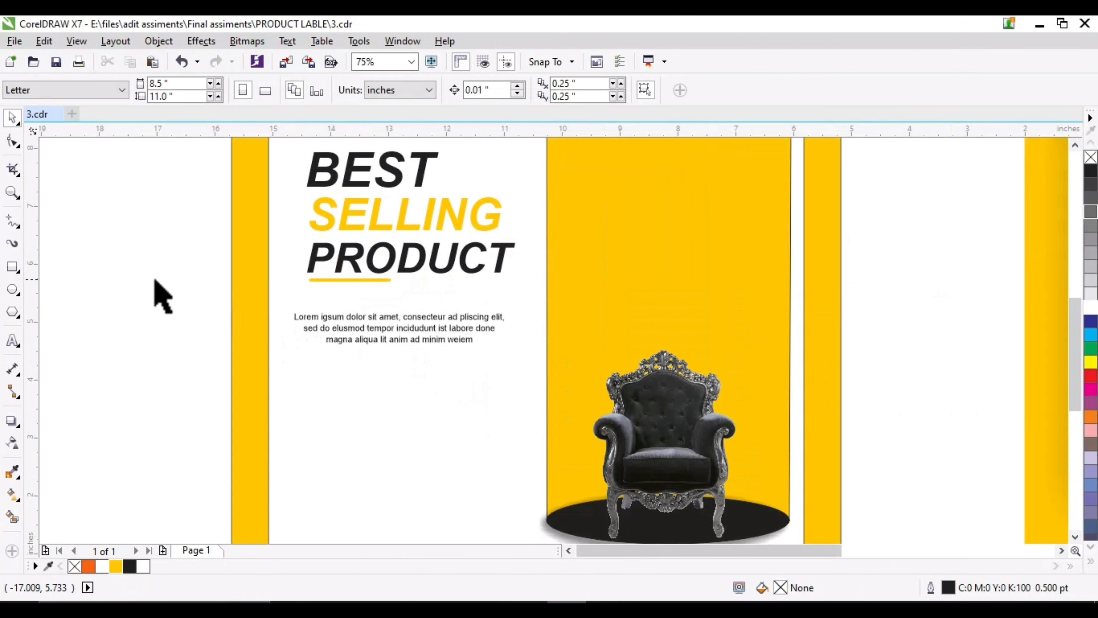
- Enlarge the placeholder paragraph to about 12.4 pt, position it beneath the headline and make it bold
{"action": "left_click_drag", "start_coordinate": [153, 277], "coordinate": [509, 368]}
{"action": "left_click_drag", "start_coordinate": [107, 301], "coordinate": [545, 370]}
{"action": "left_click_drag", "start_coordinate": [436, 336], "coordinate": [432, 329]}
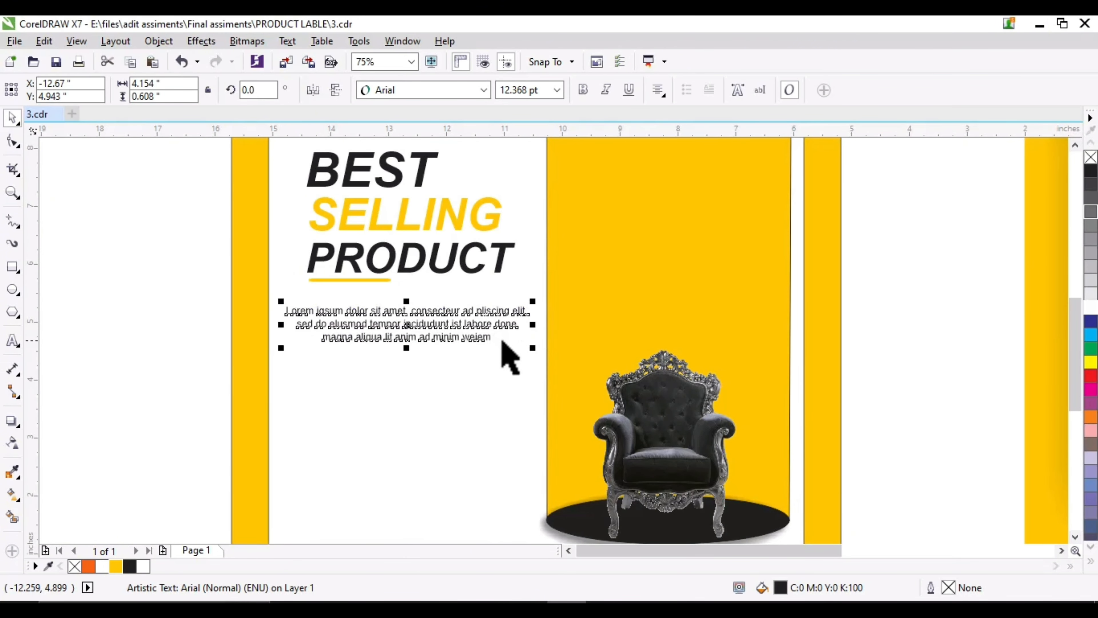
{"action": "key", "text": "ctrl+b"}
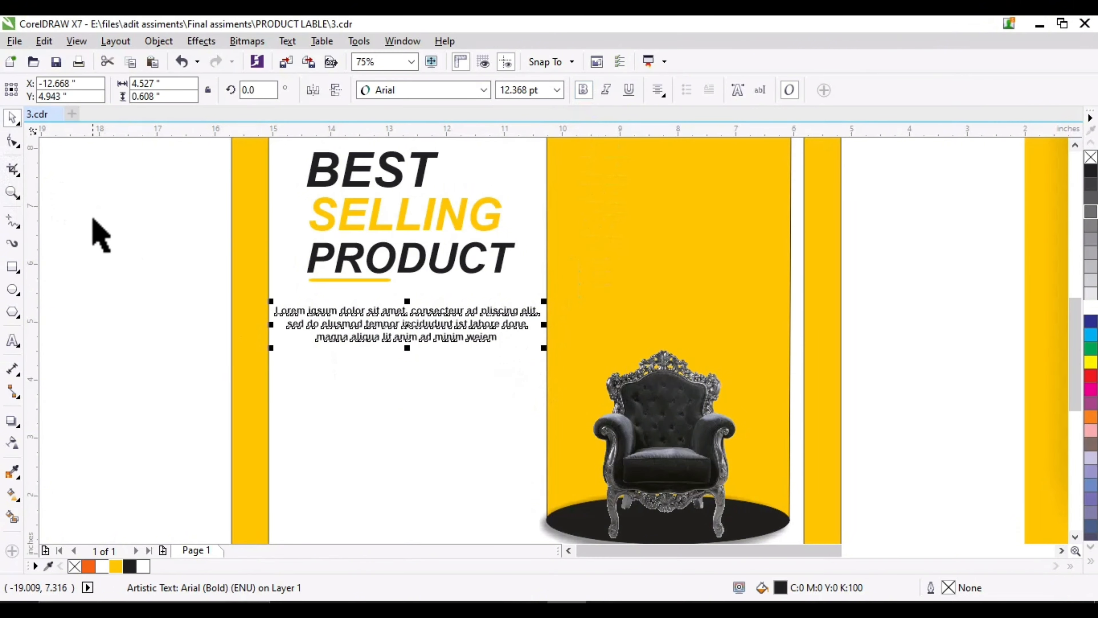
{"action": "left_click", "coordinate": [100, 250]}
- Copy the SAVE 30% oFF banner from the example to below the paragraph in the new poster
{"action": "scroll", "coordinate": [305, 320], "scroll_direction": "down", "scroll_amount": 1}
{"action": "scroll", "coordinate": [796, 311], "scroll_direction": "up", "scroll_amount": 1}
{"action": "left_click_drag", "start_coordinate": [765, 349], "coordinate": [705, 356]}
{"action": "scroll", "coordinate": [726, 333], "scroll_direction": "down", "scroll_amount": 1}
{"action": "left_click_drag", "start_coordinate": [371, 367], "coordinate": [377, 385]}
{"action": "left_click", "coordinate": [374, 389]}
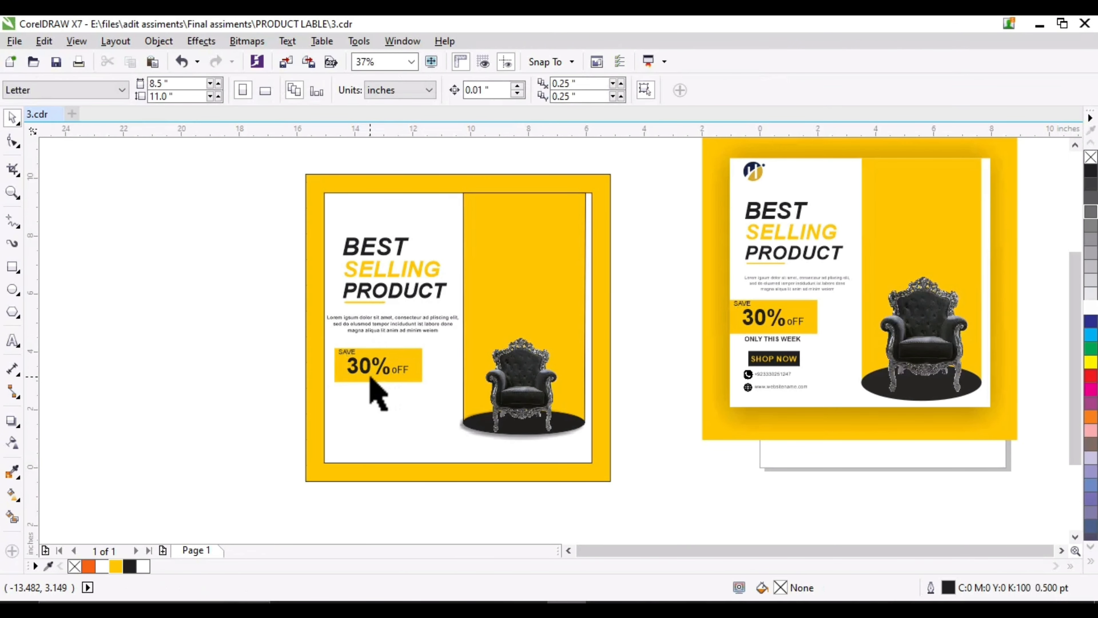
- Move the SAVE 30% oFF banner so its left edge meets the white area's left edge, closer to the paragraph
{"action": "scroll", "coordinate": [376, 383], "scroll_direction": "up", "scroll_amount": 1}
{"action": "left_click_drag", "start_coordinate": [540, 393], "coordinate": [541, 393]}
{"action": "scroll", "coordinate": [341, 346], "scroll_direction": "up", "scroll_amount": 1}
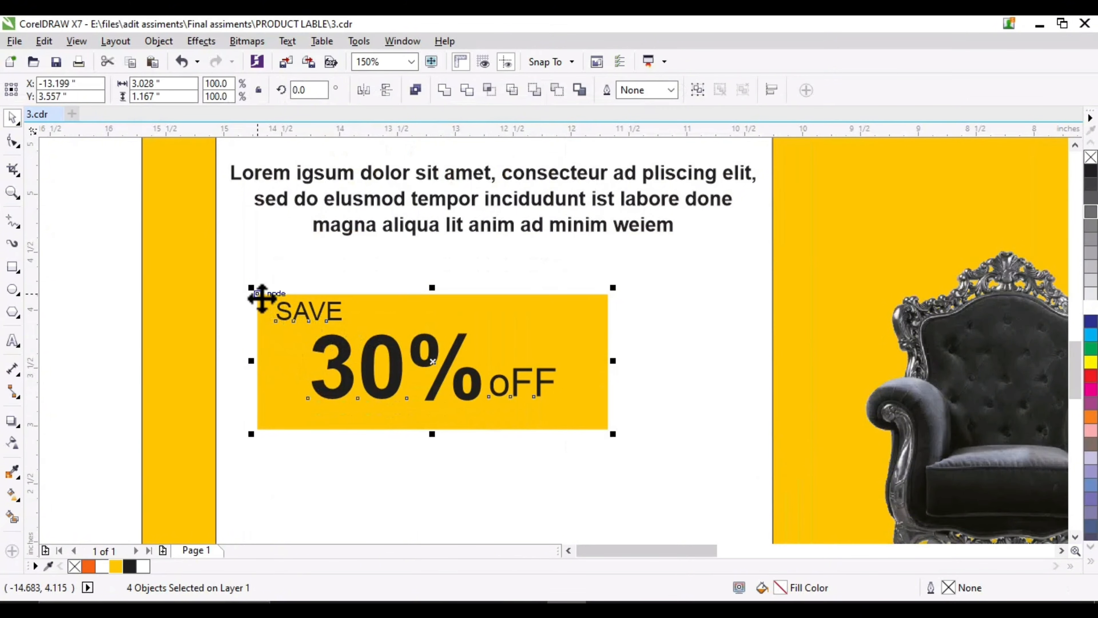
{"action": "left_click_drag", "start_coordinate": [262, 299], "coordinate": [233, 270]}
{"action": "scroll", "coordinate": [378, 315], "scroll_direction": "down", "scroll_amount": 1}
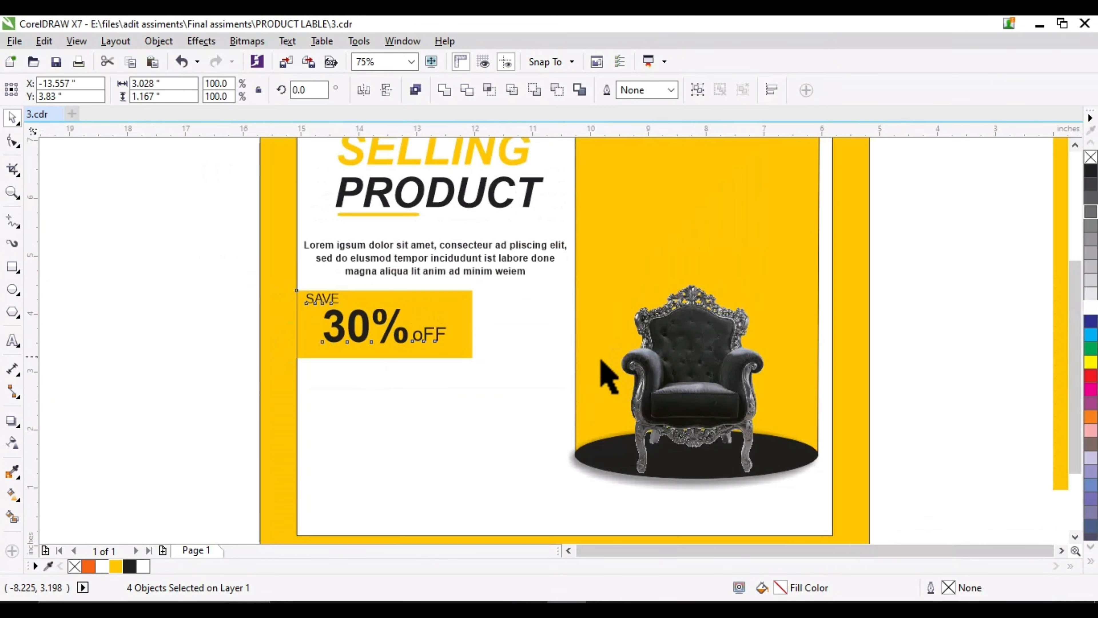
- Copy ONLY THIS WEEK, the SHOP NOW button and the phone and website lines from the example to below the banner
{"action": "scroll", "coordinate": [610, 357], "scroll_direction": "down", "scroll_amount": 1}
{"action": "scroll", "coordinate": [515, 349], "scroll_direction": "up", "scroll_amount": 1}
{"action": "scroll", "coordinate": [332, 320], "scroll_direction": "down", "scroll_amount": 1}
{"action": "left_click", "coordinate": [843, 320]}
{"action": "scroll", "coordinate": [844, 326], "scroll_direction": "up", "scroll_amount": 1}
{"action": "left_click", "coordinate": [587, 279]}
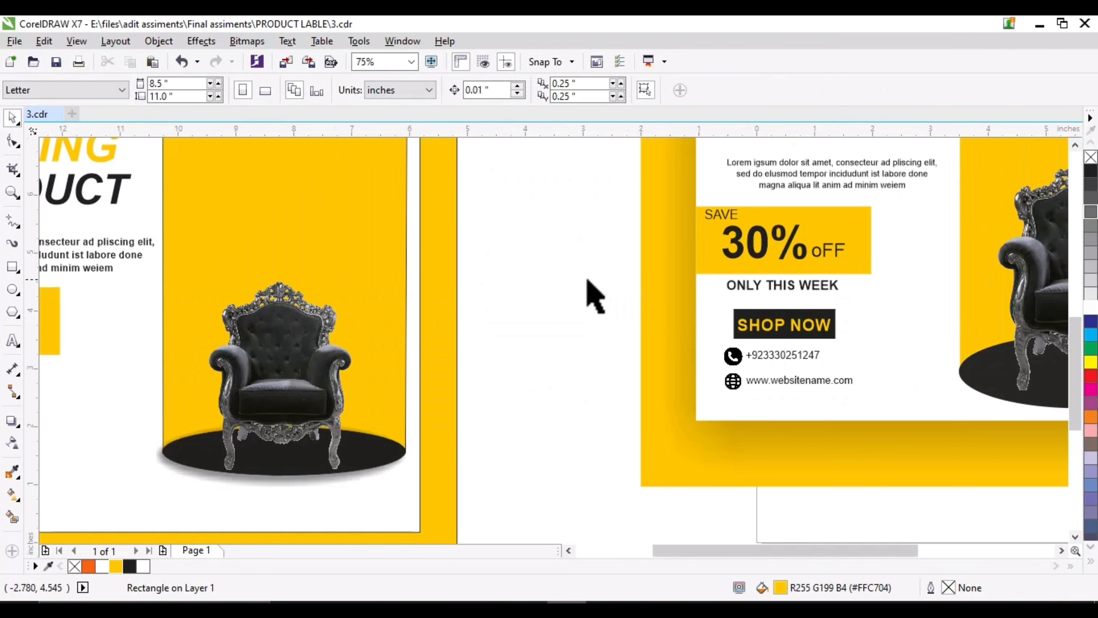
{"action": "left_click_drag", "start_coordinate": [587, 280], "coordinate": [934, 417]}
{"action": "scroll", "coordinate": [930, 368], "scroll_direction": "down", "scroll_amount": 1}
{"action": "left_click_drag", "start_coordinate": [857, 355], "coordinate": [464, 405]}
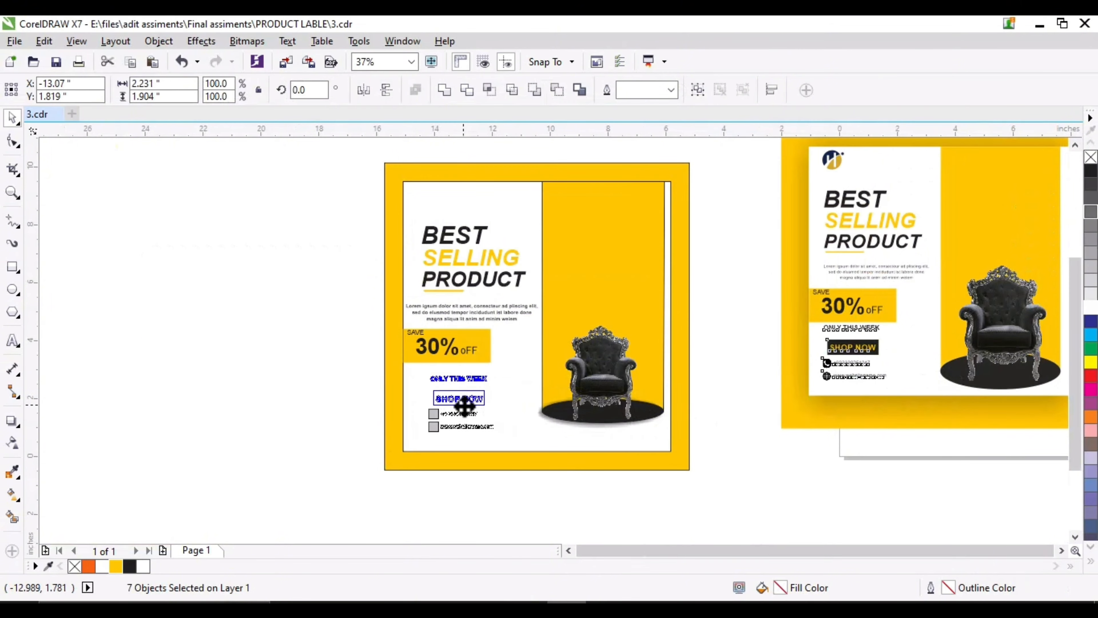
{"action": "key", "text": "Escape"}
{"action": "scroll", "coordinate": [463, 418], "scroll_direction": "up", "scroll_amount": 1}
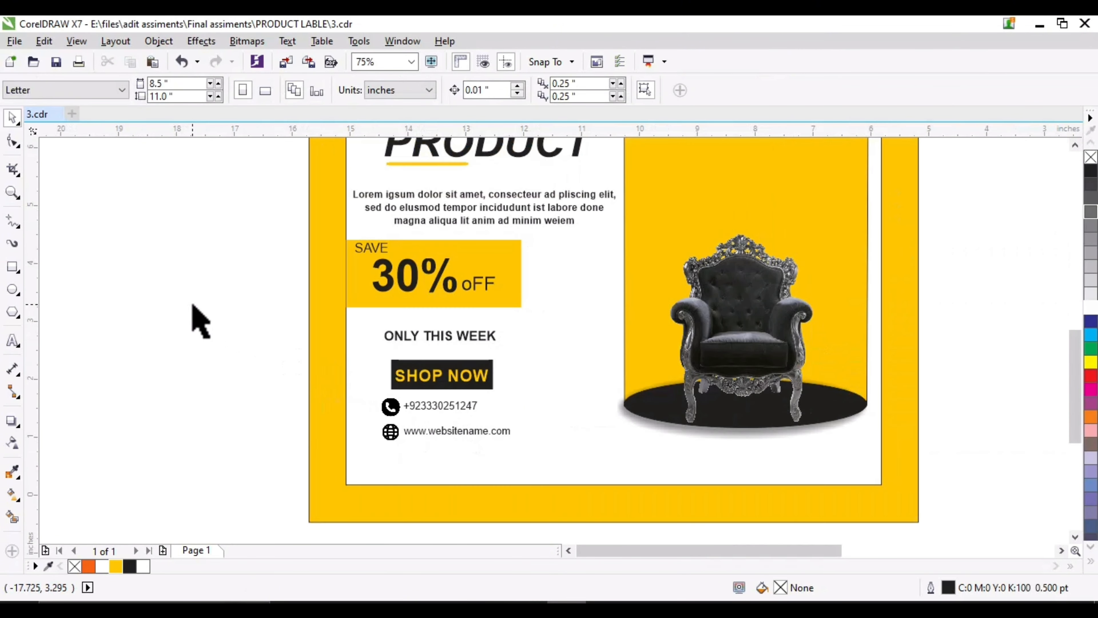
- Enlarge the ONLY THIS WEEK, SHOP NOW and contact group slightly and shift it a little to the left
{"action": "left_click_drag", "start_coordinate": [515, 447], "coordinate": [532, 461]}
{"action": "left_click_drag", "start_coordinate": [468, 396], "coordinate": [461, 396]}
{"action": "left_click", "coordinate": [448, 493]}
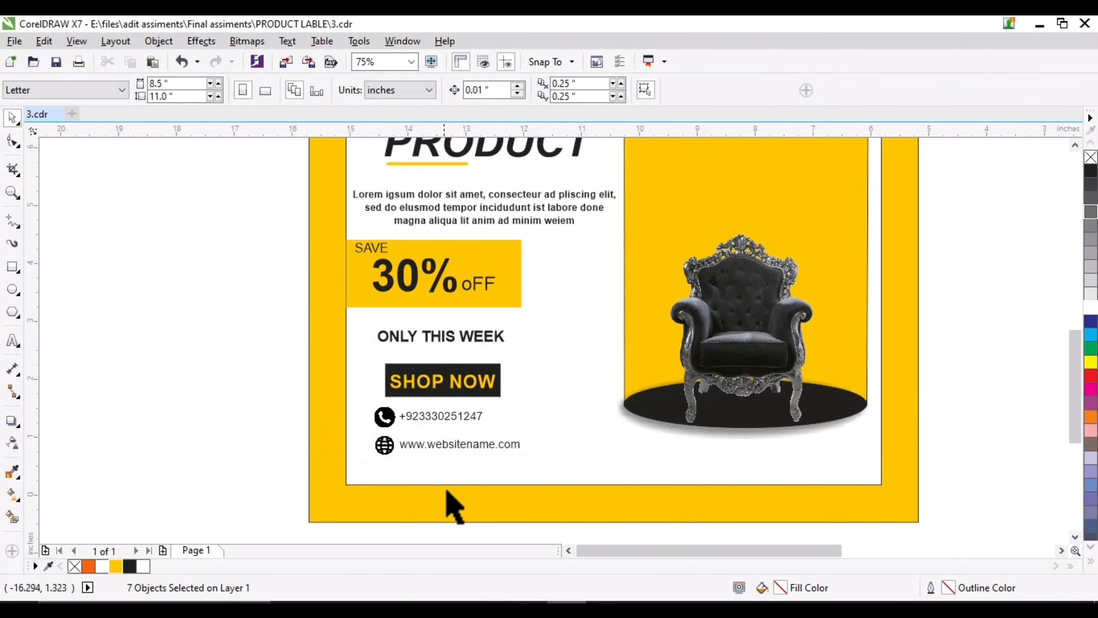
- Fill the new poster's outer frame with red and remove its outline
{"action": "scroll", "coordinate": [375, 481], "scroll_direction": "down", "scroll_amount": 1}
{"action": "left_click", "coordinate": [1091, 375]}
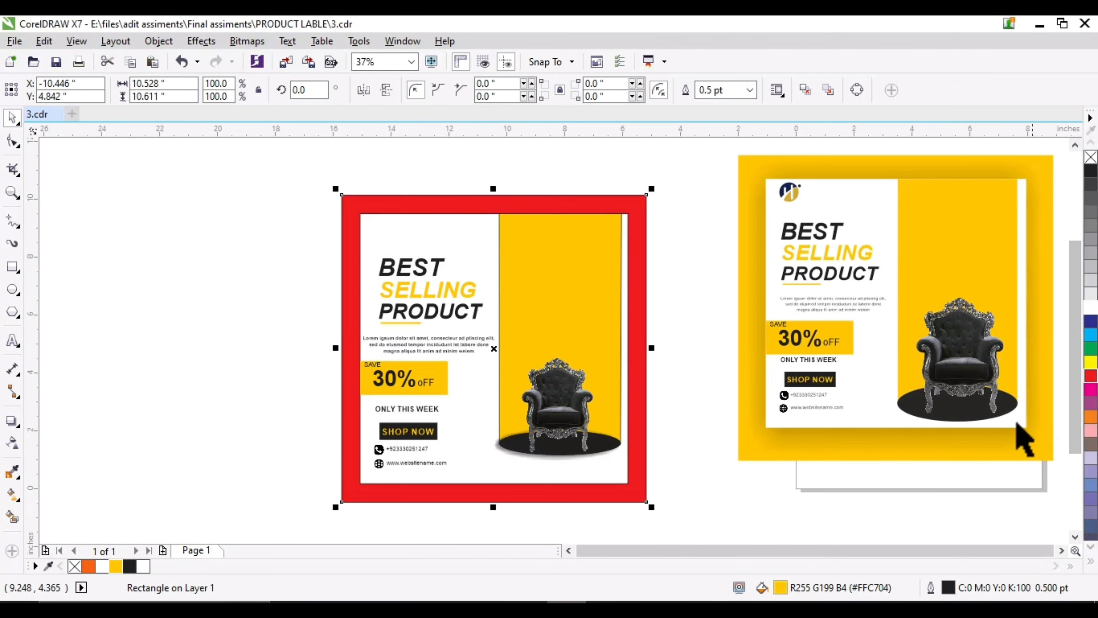
{"action": "left_click", "coordinate": [708, 513]}
{"action": "left_click", "coordinate": [606, 492]}
{"action": "right_click", "coordinate": [1090, 158]}
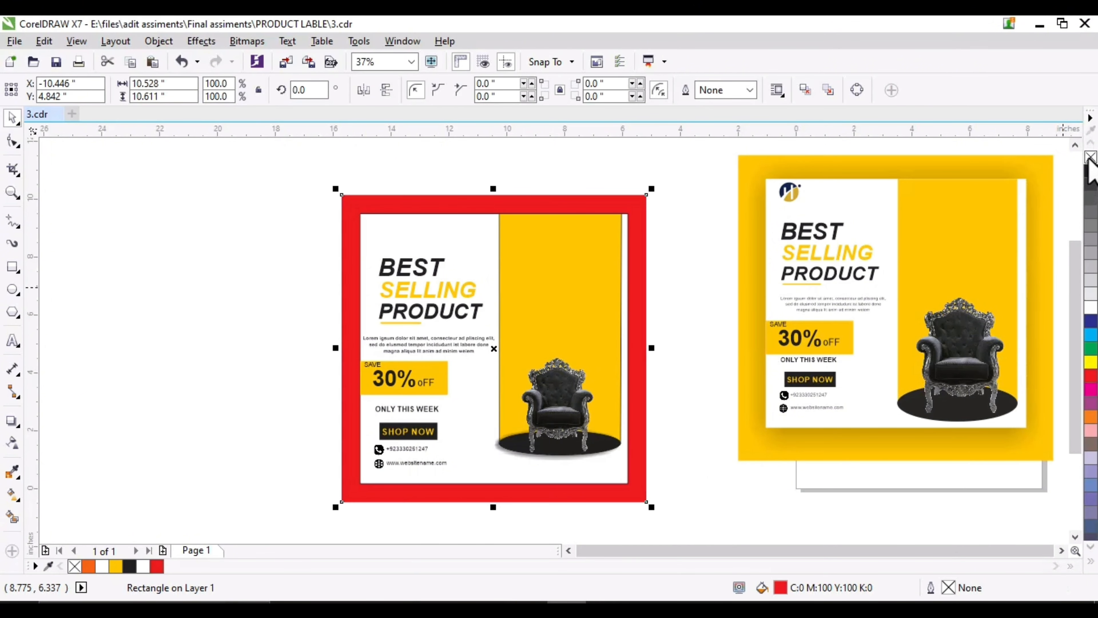
{"action": "left_click", "coordinate": [695, 342]}
{"action": "scroll", "coordinate": [663, 370], "scroll_direction": "up", "scroll_amount": 1}
{"action": "scroll", "coordinate": [648, 364], "scroll_direction": "down", "scroll_amount": 1}
- Try clearing the fill of all the poster contents inside the red frame, and undo it
{"action": "left_click", "coordinate": [615, 349]}
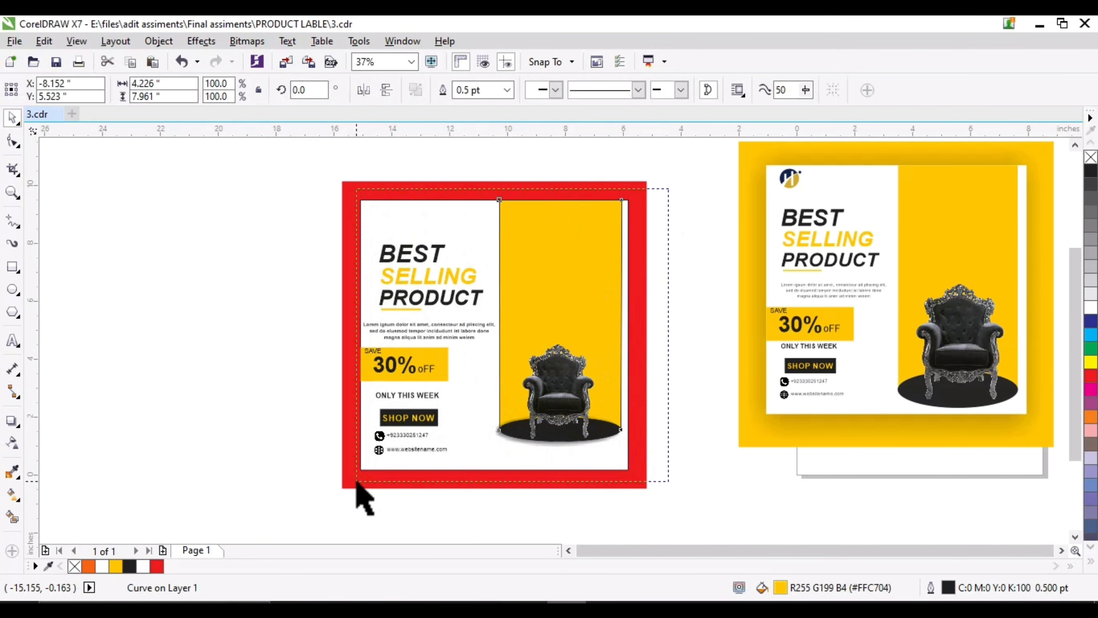
{"action": "left_click_drag", "start_coordinate": [669, 189], "coordinate": [356, 482]}
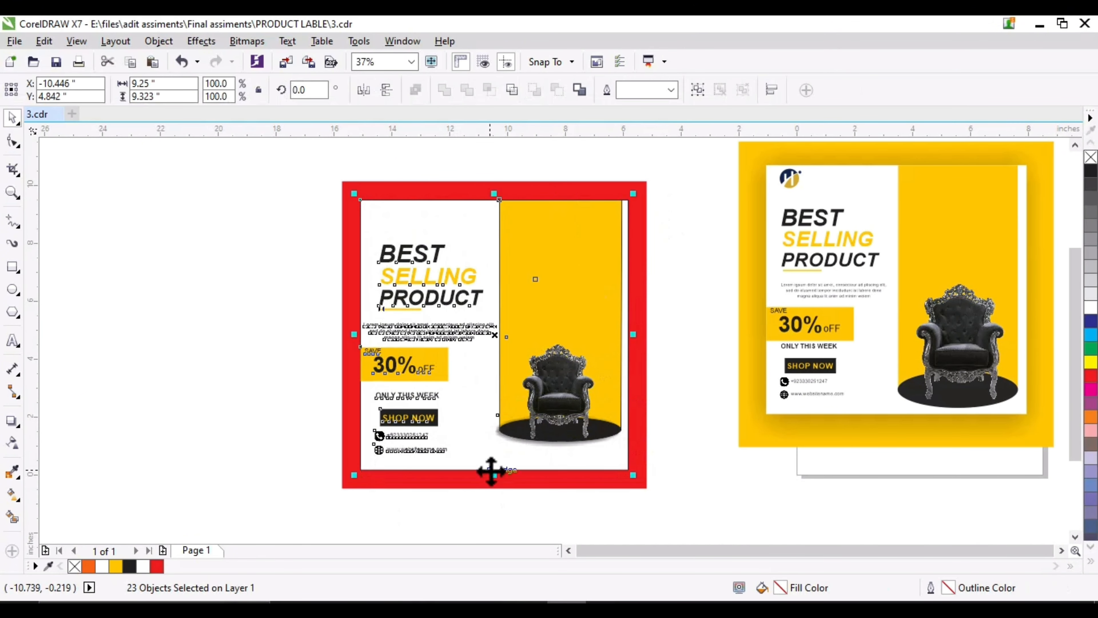
{"action": "right_click", "coordinate": [1081, 159]}
{"action": "left_click", "coordinate": [1081, 159]}
{"action": "left_click", "coordinate": [1089, 159]}
{"action": "scroll", "coordinate": [894, 208], "scroll_direction": "down", "scroll_amount": 1}
{"action": "right_click", "coordinate": [895, 209]}
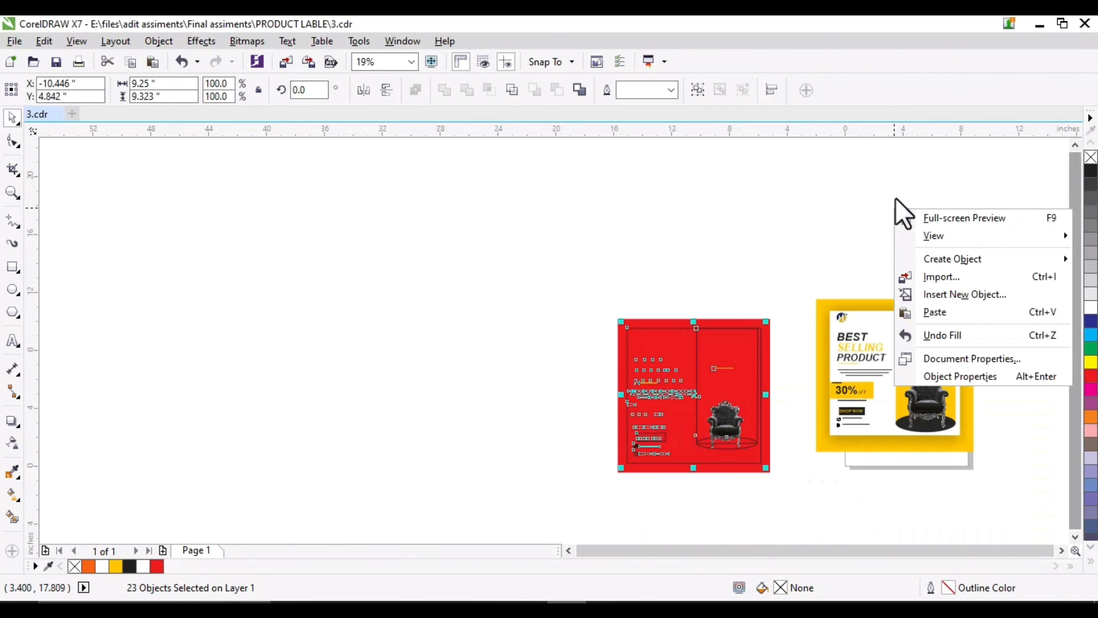
{"action": "scroll", "coordinate": [589, 336], "scroll_direction": "down", "scroll_amount": 1}
{"action": "scroll", "coordinate": [625, 352], "scroll_direction": "up", "scroll_amount": 2}
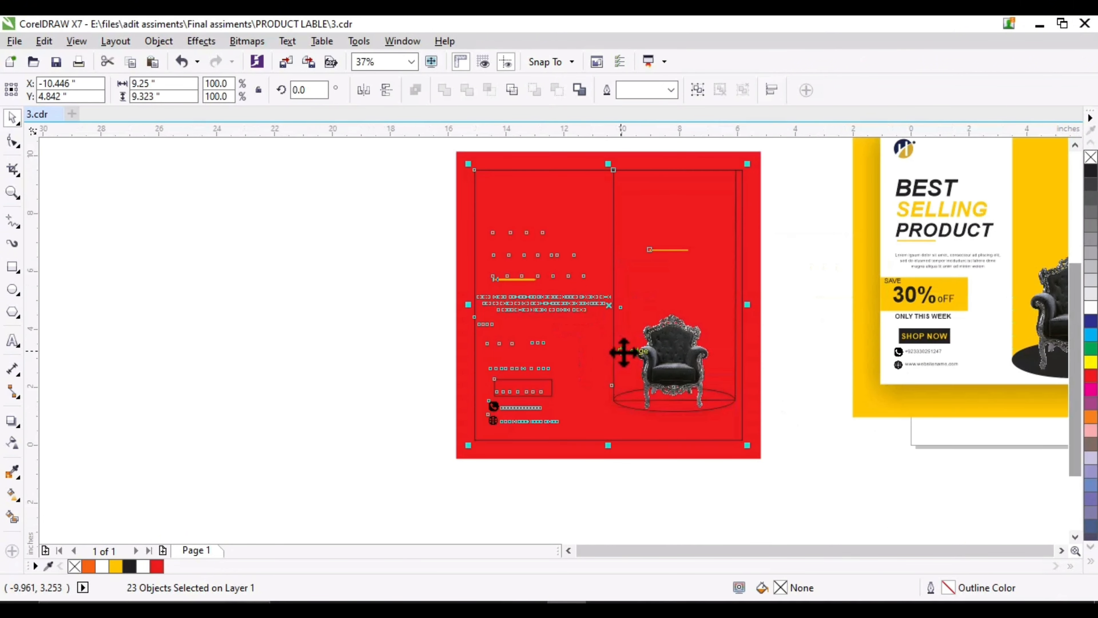
{"action": "key", "text": "ctrl+z"}
{"action": "left_click", "coordinate": [789, 175]}
- Remove the outline from the tall yellow panel and the objects around the armchair
{"action": "left_click_drag", "start_coordinate": [596, 435], "coordinate": [595, 435]}
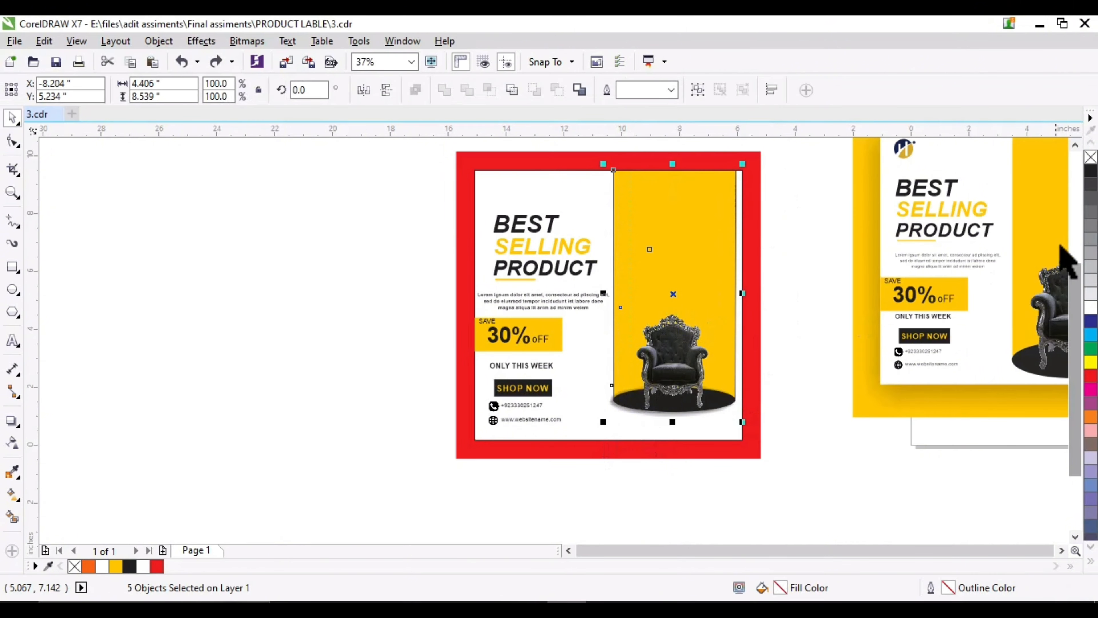
{"action": "left_click", "coordinate": [867, 256]}
{"action": "scroll", "coordinate": [553, 388], "scroll_direction": "up", "scroll_amount": 1}
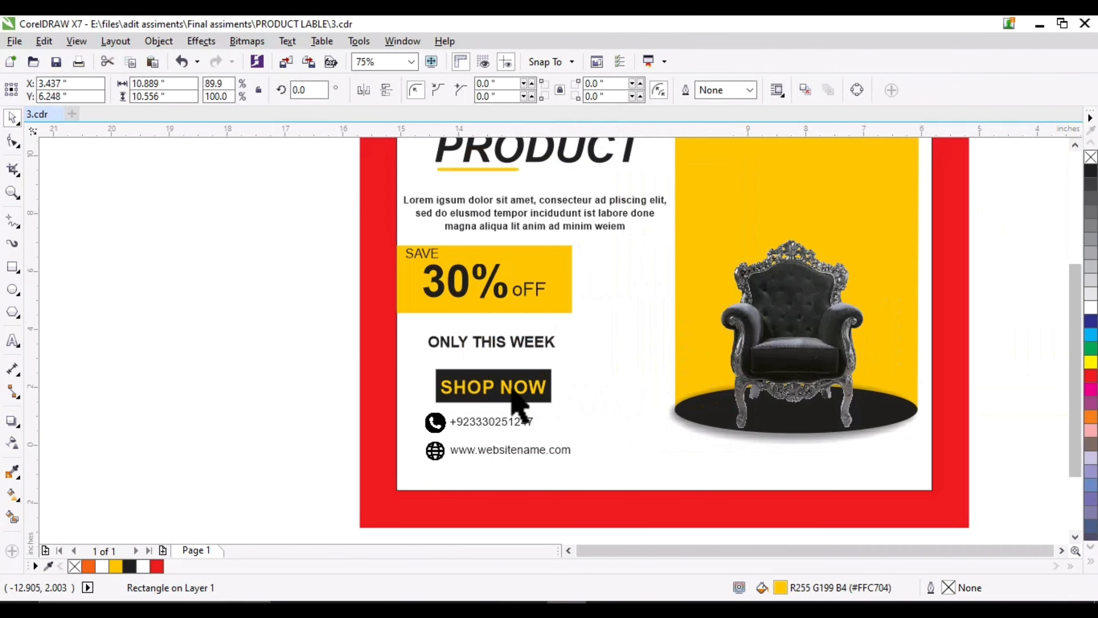
{"action": "scroll", "coordinate": [515, 488], "scroll_direction": "down", "scroll_amount": 1}
{"action": "scroll", "coordinate": [521, 362], "scroll_direction": "up", "scroll_amount": 1}
- Recolour the new poster's outer frame from the palette to yellow-green
{"action": "scroll", "coordinate": [474, 349], "scroll_direction": "down", "scroll_amount": 1}
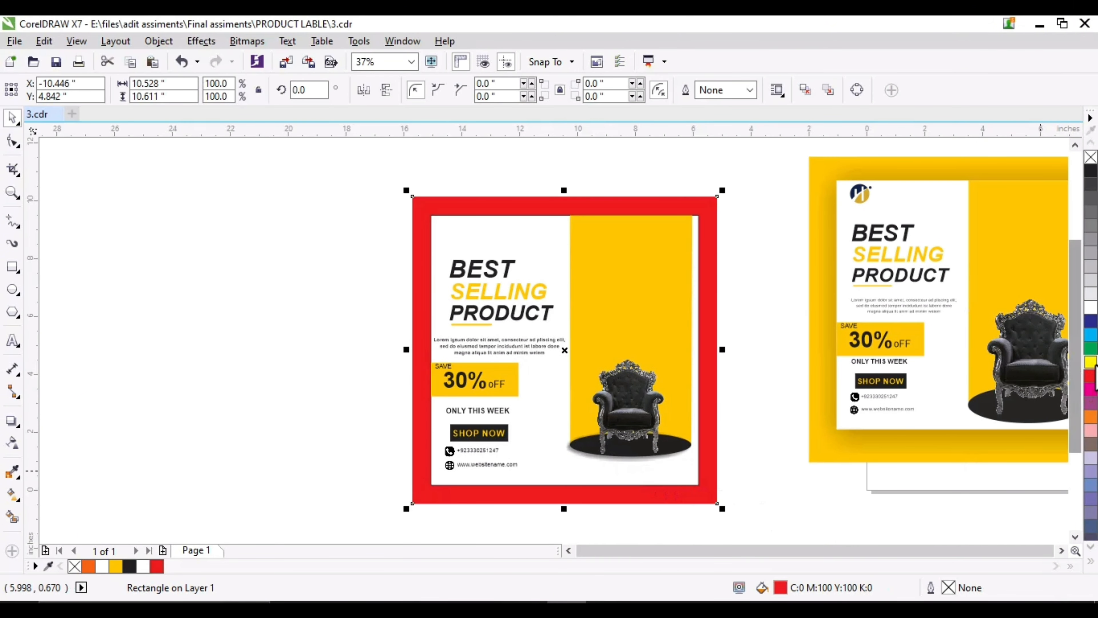
{"action": "left_click", "coordinate": [1091, 363]}
{"action": "left_click", "coordinate": [1031, 381]}
- Fill the tall panel behind the armchair with cyan (C:100 M:0 Y:0 K:0)
{"action": "left_click", "coordinate": [666, 459]}
{"action": "scroll", "coordinate": [666, 461], "scroll_direction": "up", "scroll_amount": 1}
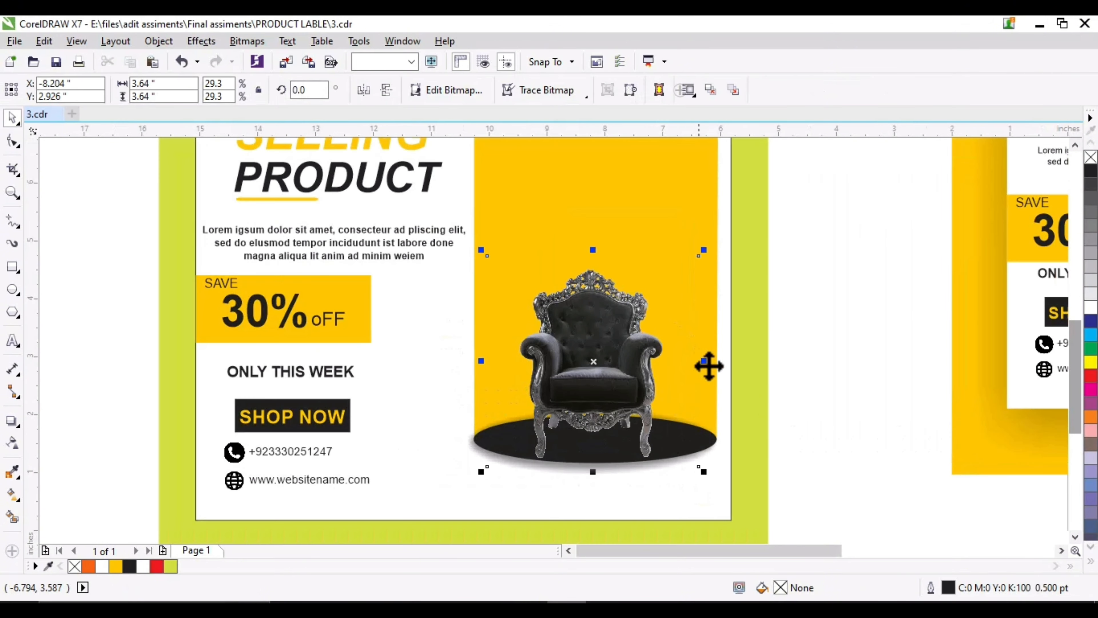
{"action": "scroll", "coordinate": [709, 366], "scroll_direction": "down", "scroll_amount": 1}
{"action": "left_click", "coordinate": [724, 250]}
{"action": "left_click", "coordinate": [1091, 335]}
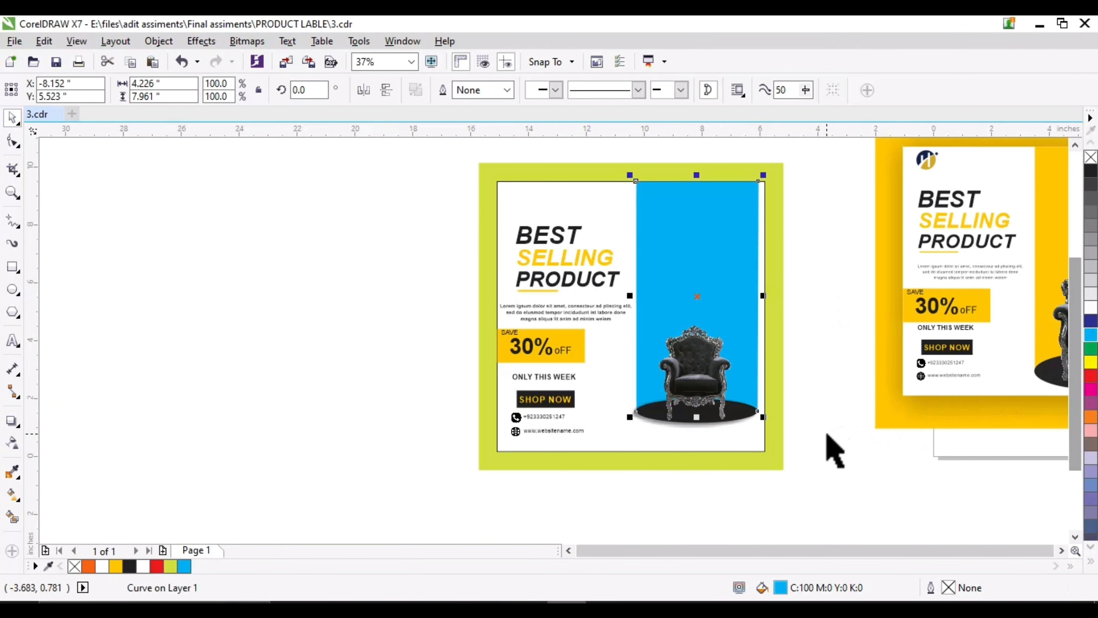
{"action": "left_click", "coordinate": [826, 449]}
- Fill the ellipse beneath the armchair with red (C:0 M:100 Y:100 K:0)
{"action": "scroll", "coordinate": [733, 429], "scroll_direction": "up", "scroll_amount": 2}
{"action": "left_click", "coordinate": [731, 429]}
{"action": "left_click", "coordinate": [870, 466]}
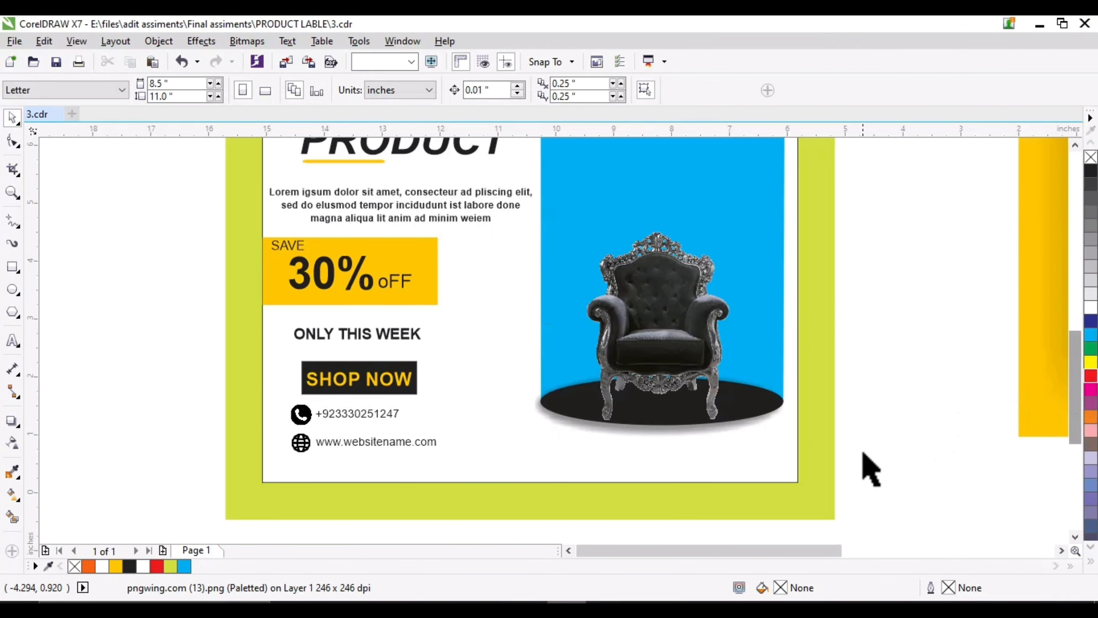
{"action": "left_click", "coordinate": [768, 413]}
{"action": "left_click", "coordinate": [1091, 375]}
{"action": "scroll", "coordinate": [821, 442], "scroll_direction": "down", "scroll_amount": 1}
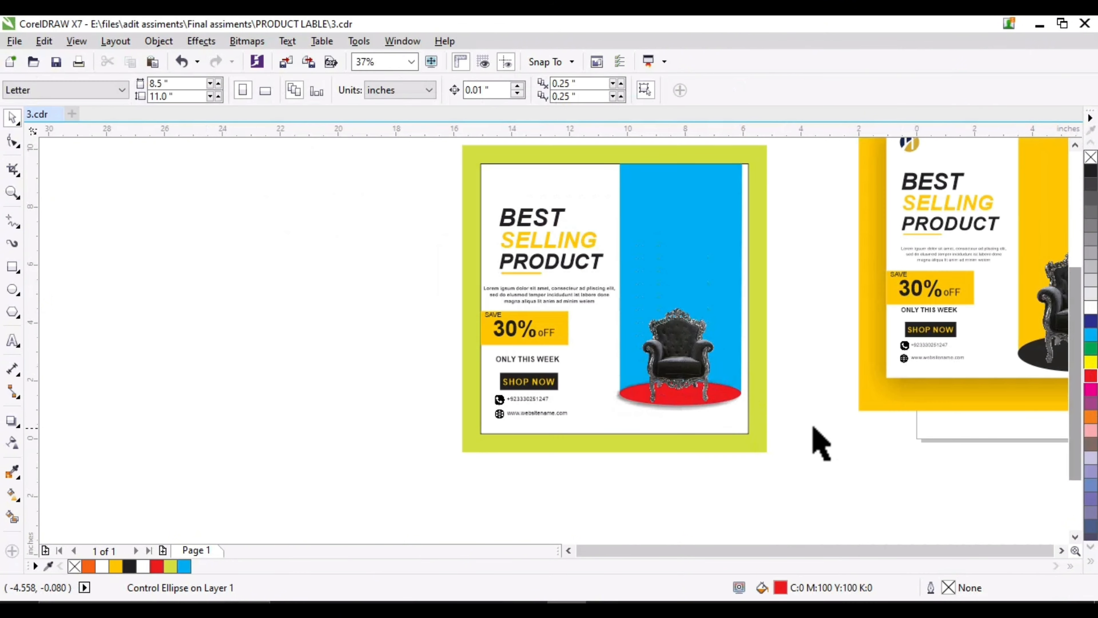
- Try to recolour the ellipse beneath the armchair dark blue from the palette
{"action": "scroll", "coordinate": [700, 393], "scroll_direction": "up", "scroll_amount": 2}
{"action": "left_click", "coordinate": [748, 405]}
{"action": "left_click", "coordinate": [1091, 322]}
{"action": "scroll", "coordinate": [661, 430], "scroll_direction": "down", "scroll_amount": 1}
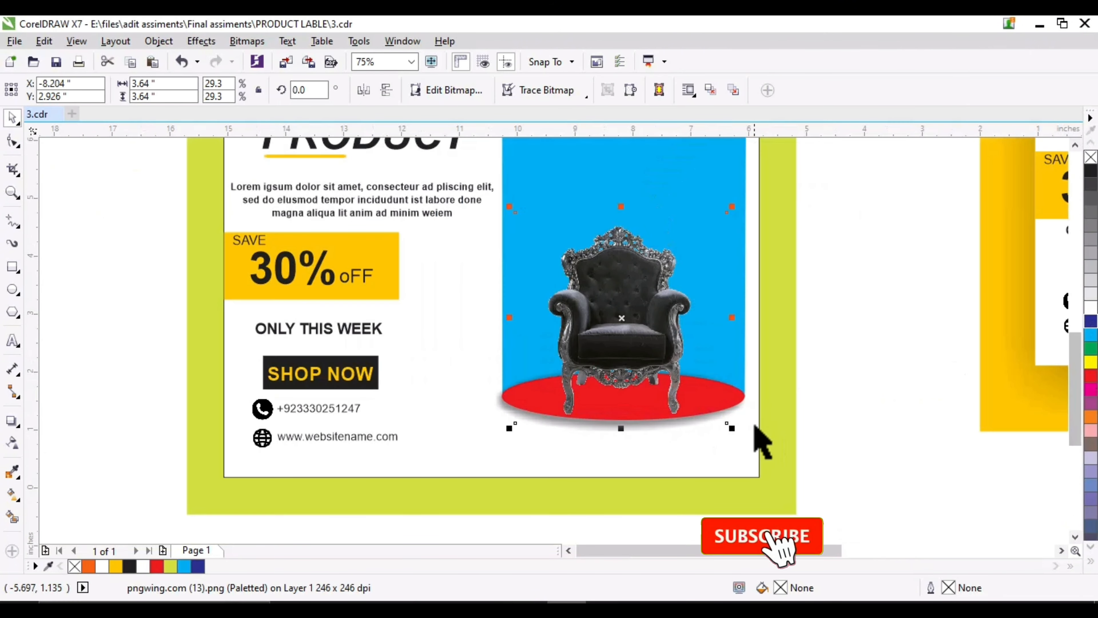
{"action": "left_click", "coordinate": [859, 451]}
- Recolour the shadowed ellipse beneath the armchair with a dark teal-green shade from the green palette swatch
{"action": "scroll", "coordinate": [709, 417], "scroll_direction": "up", "scroll_amount": 1}
{"action": "left_click", "coordinate": [727, 412]}
{"action": "left_click", "coordinate": [716, 446]}
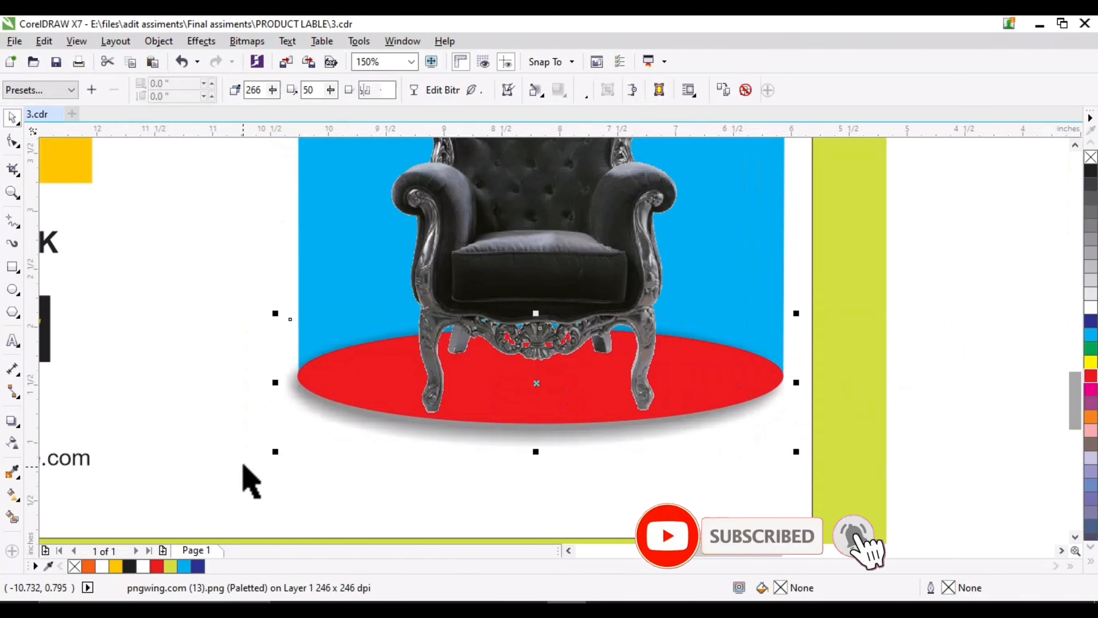
{"action": "left_click", "coordinate": [1091, 350]}
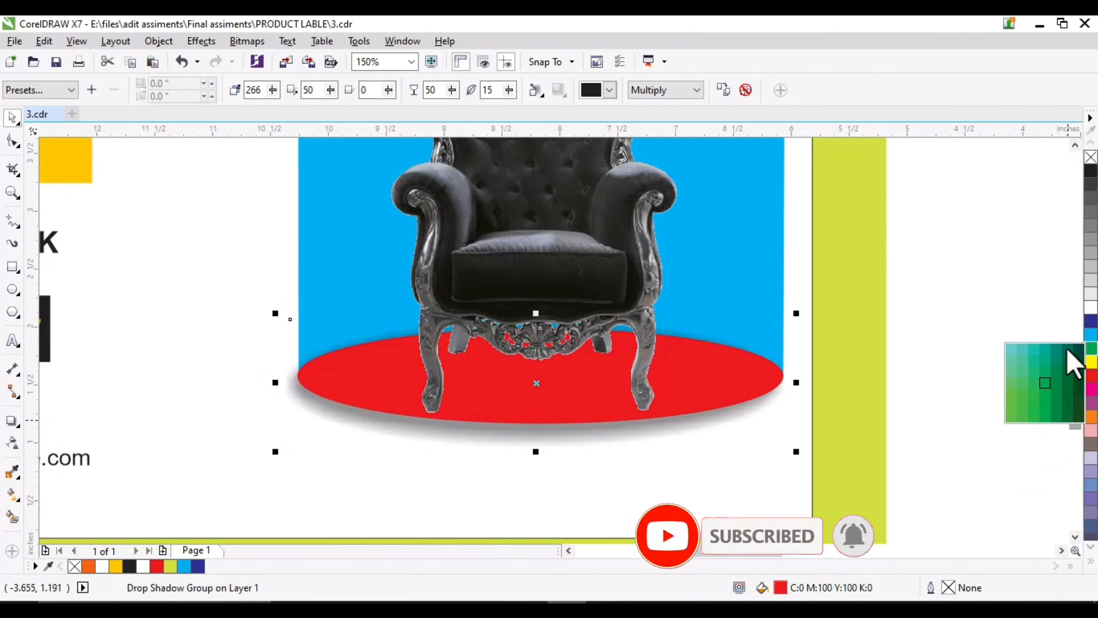
{"action": "left_click", "coordinate": [513, 436]}
{"action": "scroll", "coordinate": [596, 503], "scroll_direction": "down", "scroll_amount": 2}
- Fill the new poster's 30% discount banner with the same dark teal green and turn its text white
{"action": "left_click", "coordinate": [443, 359]}
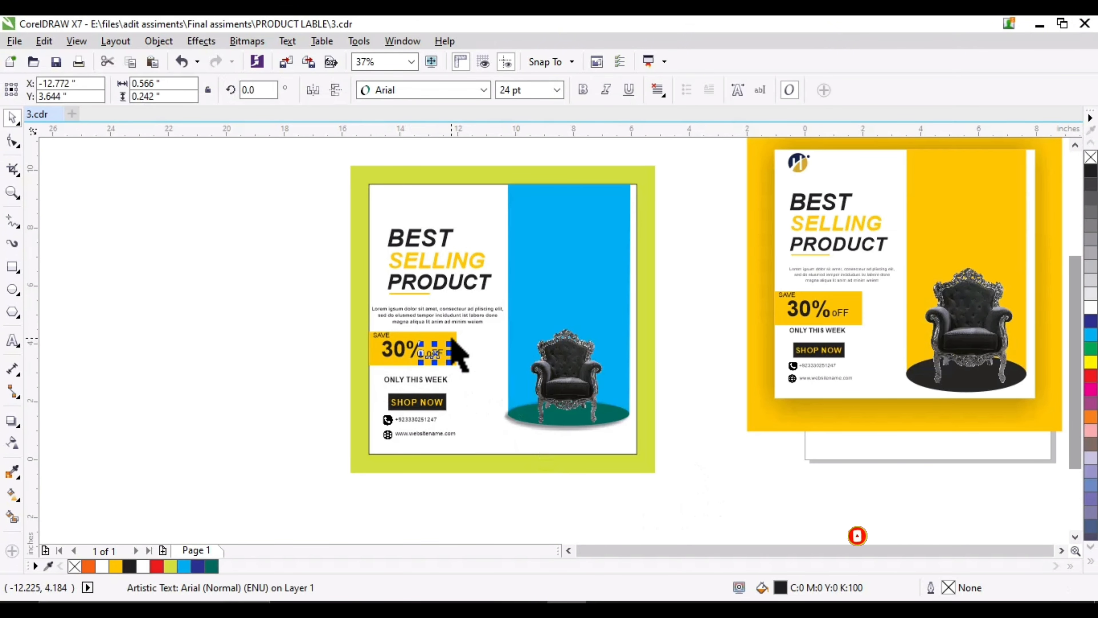
{"action": "left_click", "coordinate": [452, 361]}
{"action": "left_click", "coordinate": [212, 565]}
{"action": "scroll", "coordinate": [469, 404], "scroll_direction": "up", "scroll_amount": 1}
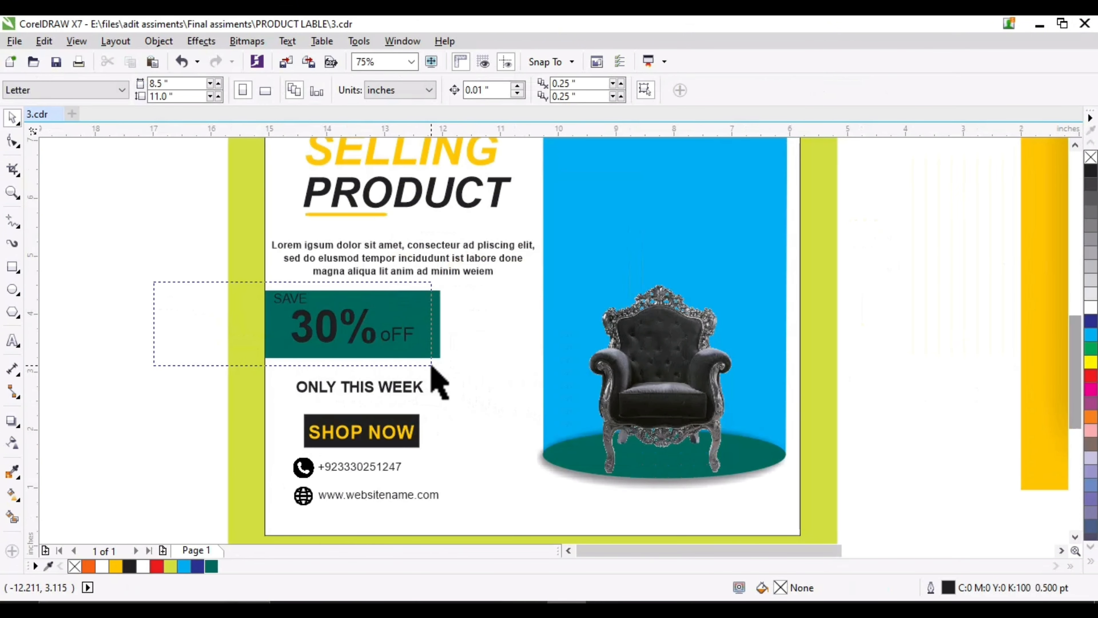
{"action": "left_click_drag", "start_coordinate": [154, 282], "coordinate": [431, 365]}
{"action": "scroll", "coordinate": [666, 308], "scroll_direction": "down", "scroll_amount": 1}
- Recolour the headline word SELLING to the dark teal green used for the ellipse
{"action": "left_click", "coordinate": [527, 226]}
{"action": "scroll", "coordinate": [527, 226], "scroll_direction": "up", "scroll_amount": 1}
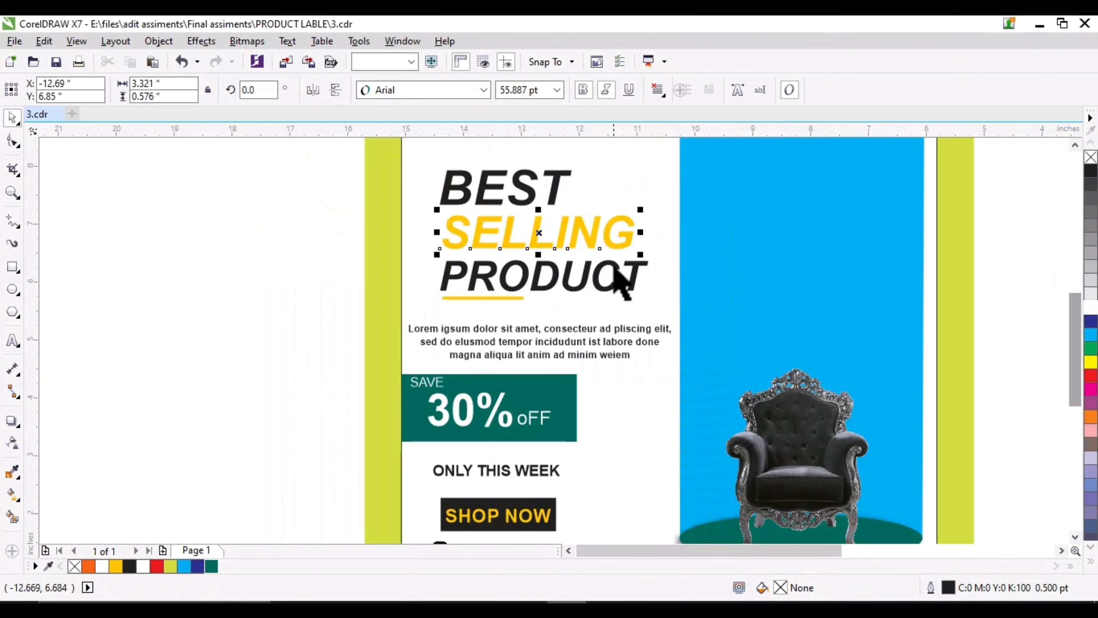
{"action": "left_click", "coordinate": [211, 566]}
{"action": "scroll", "coordinate": [729, 373], "scroll_direction": "down", "scroll_amount": 1}
- Remove the black outline from the new poster's white background panel
{"action": "left_click", "coordinate": [640, 402]}
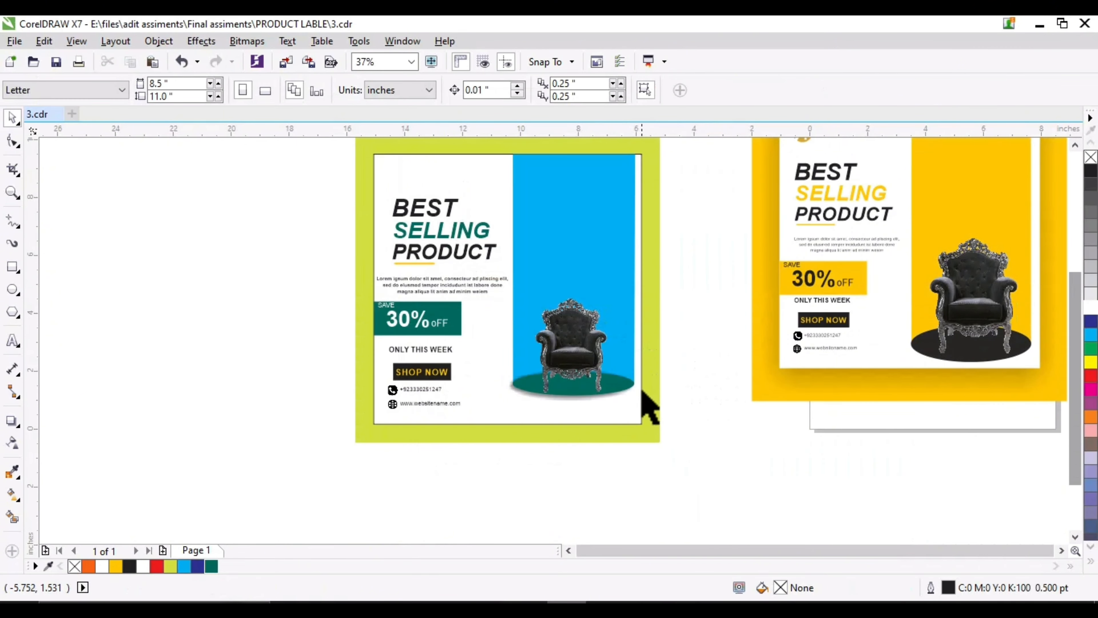
{"action": "right_click", "coordinate": [1091, 158]}
{"action": "left_click", "coordinate": [697, 391]}
{"action": "scroll", "coordinate": [550, 442], "scroll_direction": "down", "scroll_amount": 1}
{"action": "scroll", "coordinate": [556, 405], "scroll_direction": "up", "scroll_amount": 1}
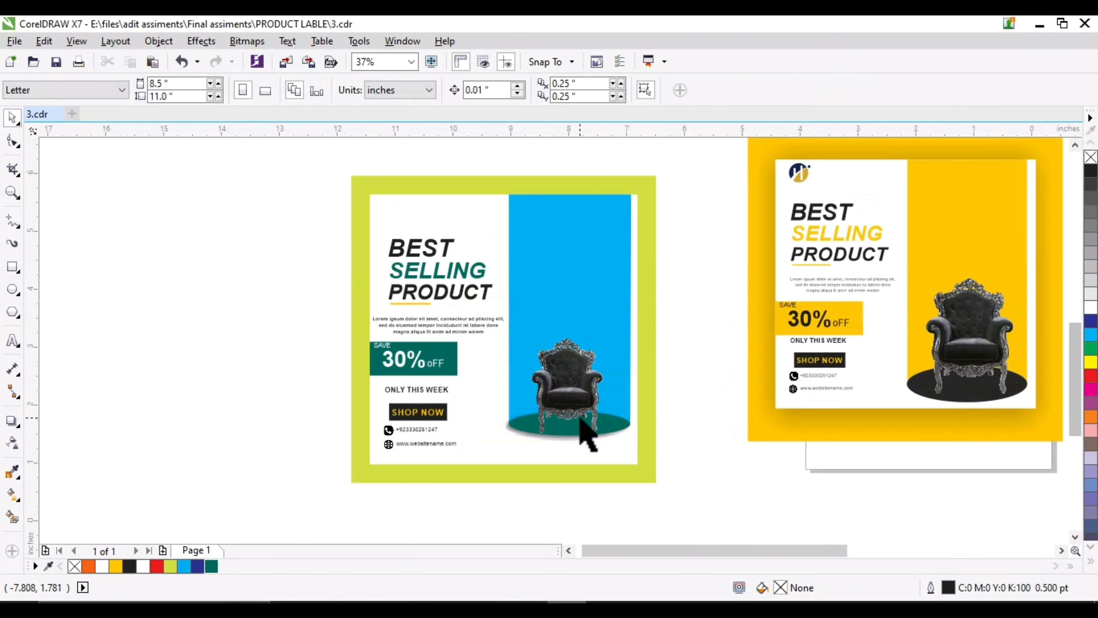
{"action": "scroll", "coordinate": [579, 417], "scroll_direction": "up", "scroll_amount": 1}
{"action": "left_click", "coordinate": [556, 397]}
{"action": "scroll", "coordinate": [556, 396], "scroll_direction": "down", "scroll_amount": 1}
{"action": "left_click", "coordinate": [647, 432]}
{"action": "scroll", "coordinate": [565, 442], "scroll_direction": "up", "scroll_amount": 1}
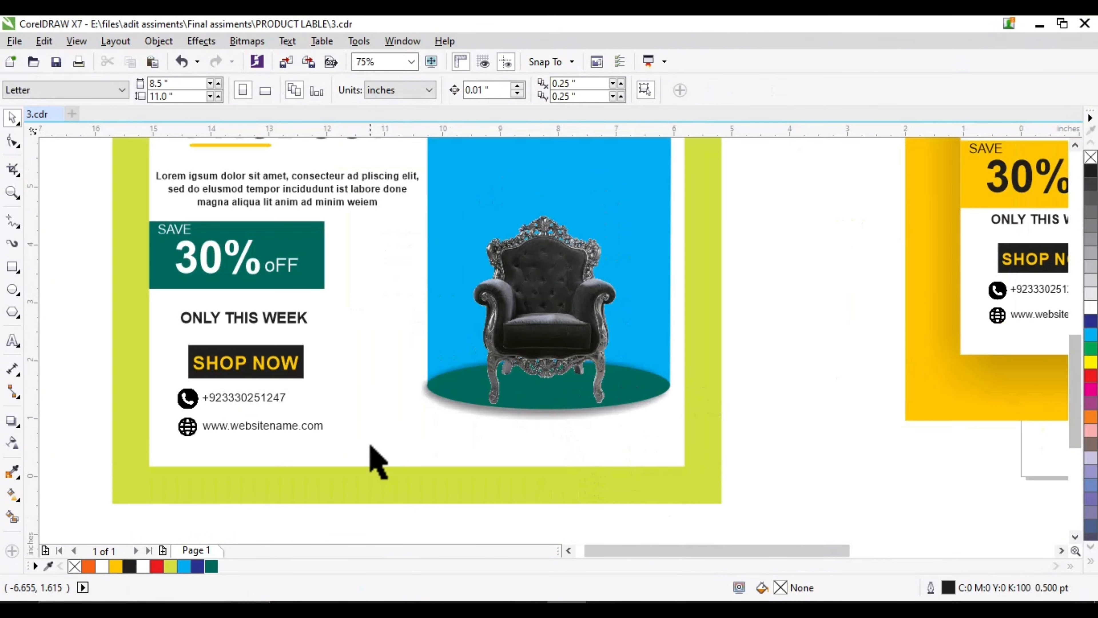
{"action": "scroll", "coordinate": [368, 444], "scroll_direction": "down", "scroll_amount": 1}
- Turn the SHOP NOW text white and fill the rectangle behind it with the dark teal green
{"action": "scroll", "coordinate": [306, 438], "scroll_direction": "up", "scroll_amount": 1}
{"action": "scroll", "coordinate": [289, 405], "scroll_direction": "up", "scroll_amount": 1}
{"action": "left_click", "coordinate": [310, 410]}
{"action": "left_click", "coordinate": [1091, 307]}
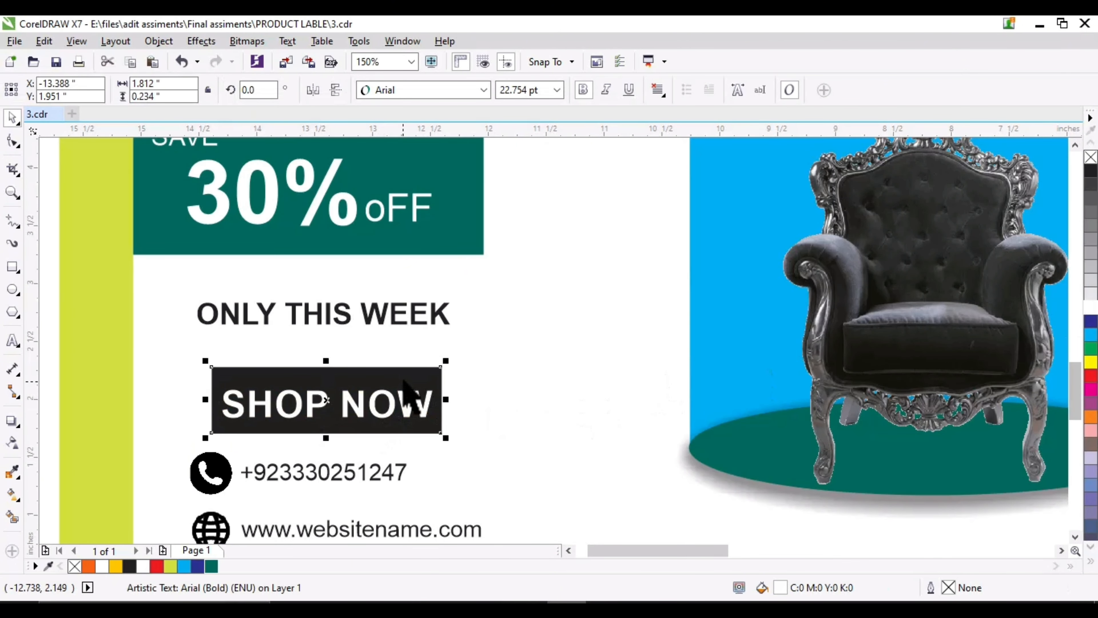
{"action": "left_click", "coordinate": [404, 382]}
{"action": "left_click", "coordinate": [212, 566]}
{"action": "scroll", "coordinate": [461, 401], "scroll_direction": "down", "scroll_amount": 1}
{"action": "left_click", "coordinate": [589, 529]}
- Enlarge the phone and website contact lines with their icons beneath the SHOP NOW button
{"action": "left_click_drag", "start_coordinate": [242, 391], "coordinate": [442, 461]}
{"action": "scroll", "coordinate": [398, 428], "scroll_direction": "down", "scroll_amount": 1}
{"action": "left_click", "coordinate": [679, 514]}
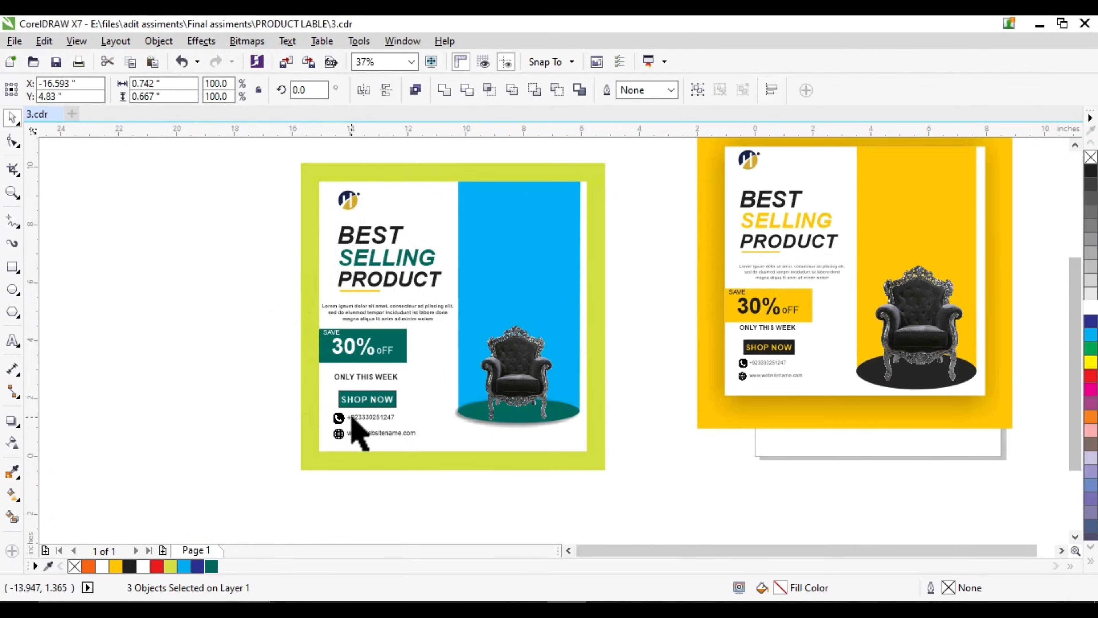
- Enlarge the round logo to about 1.02 by 0.92 inches and place it in the white panel's upper-left corner
{"action": "scroll", "coordinate": [372, 418], "scroll_direction": "up", "scroll_amount": 1}
{"action": "scroll", "coordinate": [372, 418], "scroll_direction": "down", "scroll_amount": 1}
{"action": "left_click", "coordinate": [218, 179]}
{"action": "left_click_drag", "start_coordinate": [218, 180], "coordinate": [370, 215]}
{"action": "scroll", "coordinate": [330, 183], "scroll_direction": "up", "scroll_amount": 1}
{"action": "left_click_drag", "start_coordinate": [433, 260], "coordinate": [434, 260]}
{"action": "left_click_drag", "start_coordinate": [390, 235], "coordinate": [365, 228]}
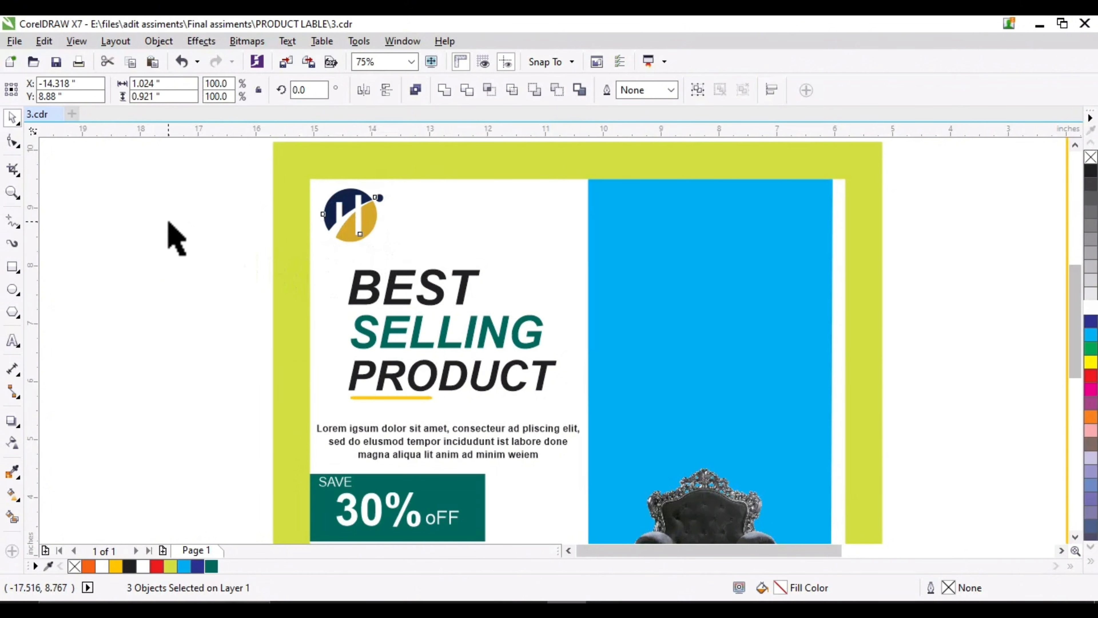
- Add the brand text FAMOUSSKILL, set it in Century Schoolbook, and place it beside the logo
{"action": "left_click", "coordinate": [175, 238]}
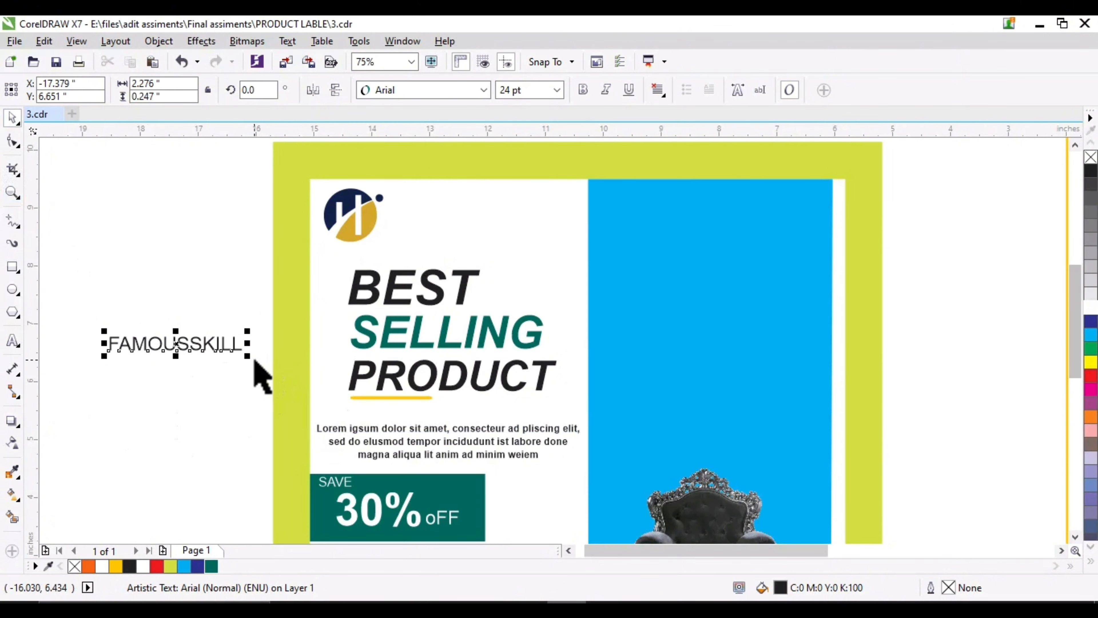
{"action": "left_click_drag", "start_coordinate": [255, 360], "coordinate": [256, 361]}
{"action": "left_click", "coordinate": [484, 90]}
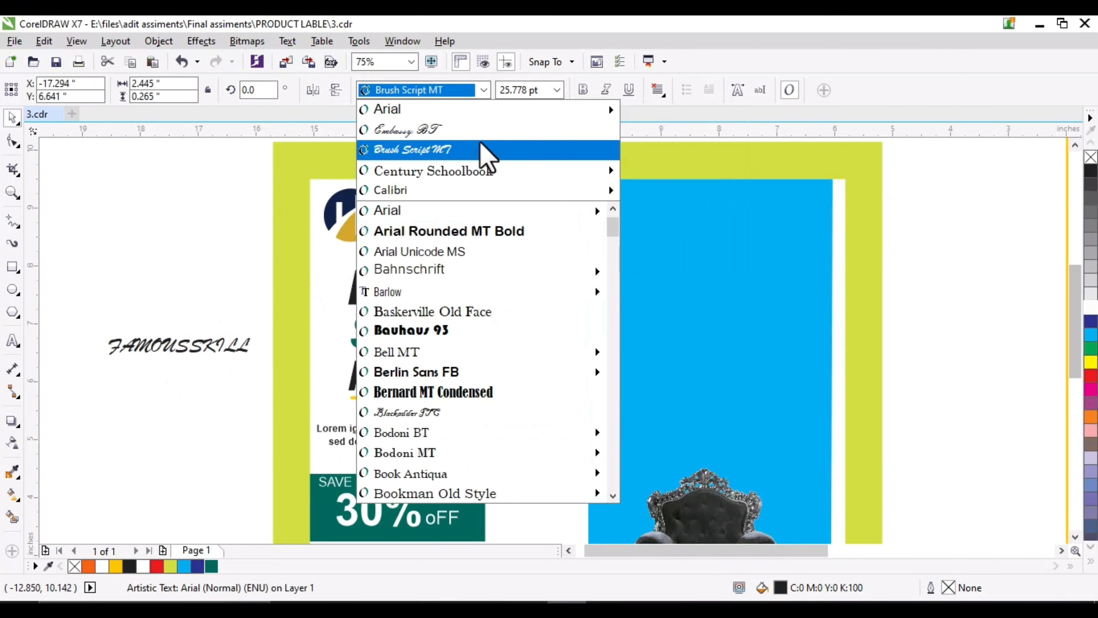
{"action": "left_click", "coordinate": [483, 172]}
{"action": "left_click_drag", "start_coordinate": [189, 359], "coordinate": [466, 216]}
{"action": "scroll", "coordinate": [465, 216], "scroll_direction": "up", "scroll_amount": 2}
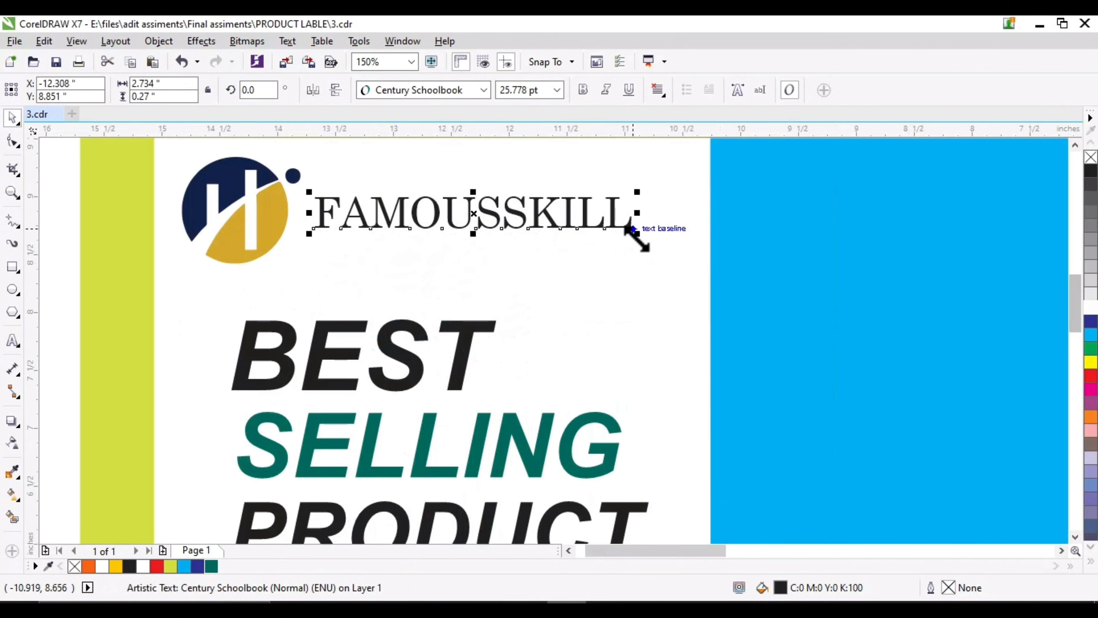
- Make the FAMOUSSKILL text bold and scale it down to about 21 pt
{"action": "left_click_drag", "start_coordinate": [633, 233], "coordinate": [609, 232]}
{"action": "left_click", "coordinate": [583, 89]}
{"action": "left_click_drag", "start_coordinate": [427, 228], "coordinate": [398, 229]}
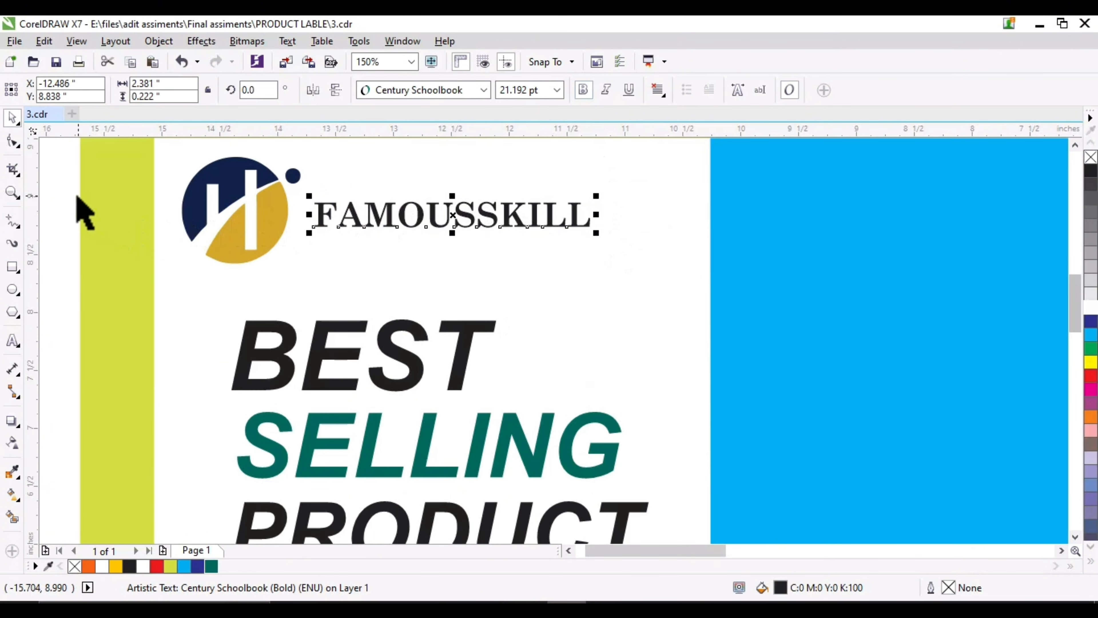
- Group the separate parts of the round logo into one object
{"action": "scroll", "coordinate": [78, 197], "scroll_direction": "down", "scroll_amount": 1}
{"action": "left_click_drag", "start_coordinate": [111, 206], "coordinate": [276, 277]}
{"action": "key", "text": "ctrl+g"}
- Move the FAMOUSSKILL text closer to the logo and align both centres on the same horizontal line
{"action": "left_click", "coordinate": [332, 238], "text": "shift"}
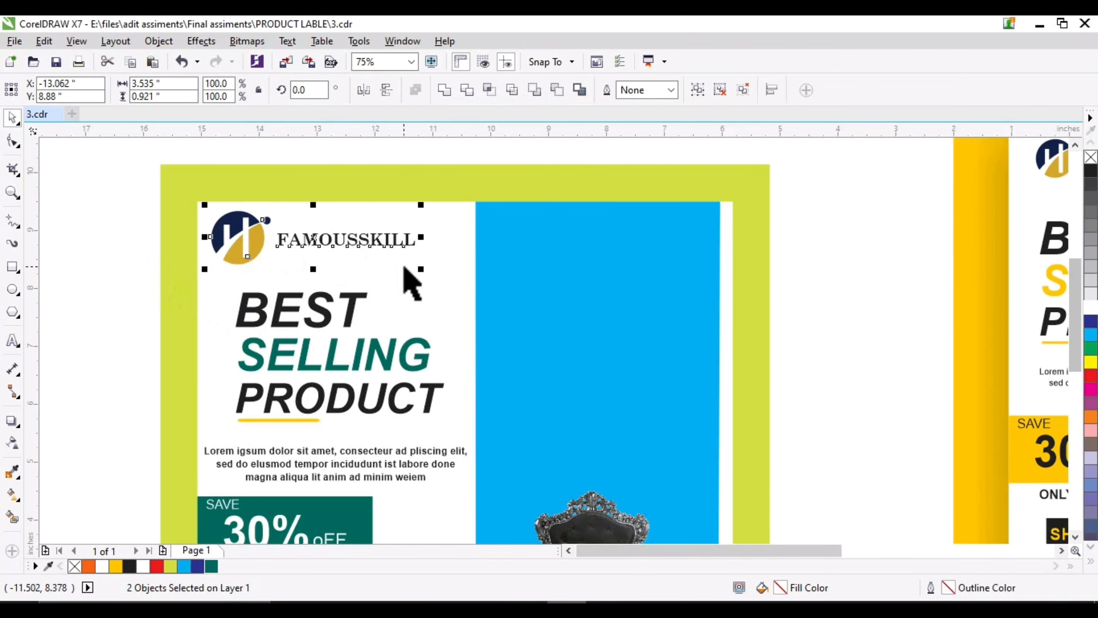
{"action": "scroll", "coordinate": [324, 242], "scroll_direction": "up", "scroll_amount": 2}
{"action": "left_click", "coordinate": [355, 270]}
{"action": "left_click", "coordinate": [375, 248]}
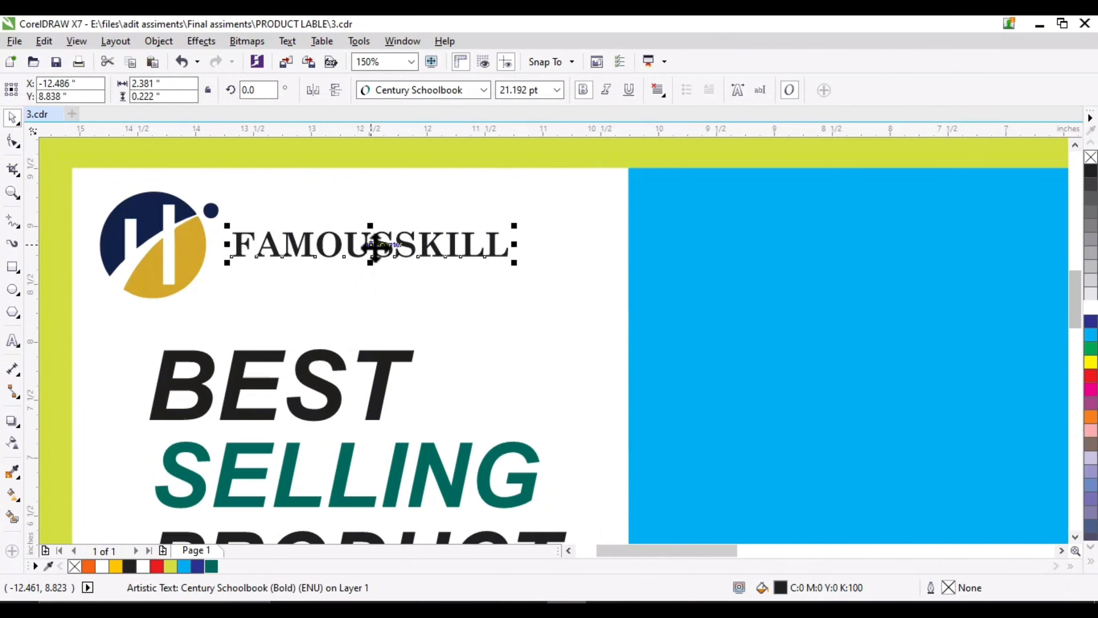
{"action": "left_click_drag", "start_coordinate": [375, 248], "coordinate": [356, 256]}
{"action": "left_click", "coordinate": [200, 261], "text": "shift"}
{"action": "key", "text": "e"}
{"action": "scroll", "coordinate": [380, 230], "scroll_direction": "down", "scroll_amount": 1}
{"action": "left_click", "coordinate": [134, 298]}
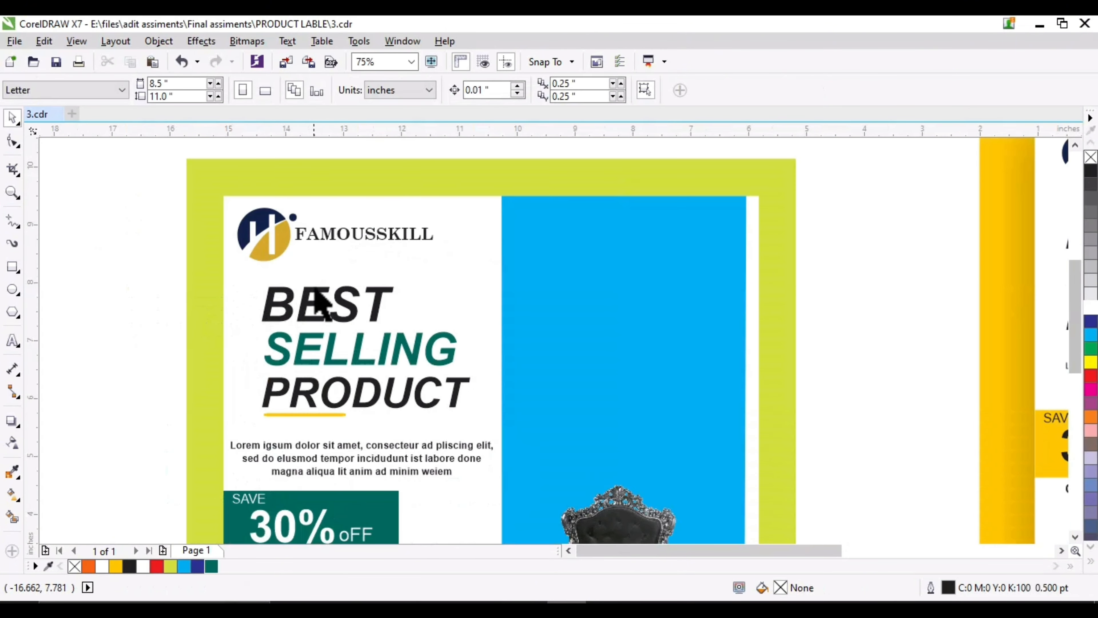
- Draw a straight horizontal line about 2.33 inches long directly beneath the FAMOUSSKILL text
{"action": "scroll", "coordinate": [357, 258], "scroll_direction": "up", "scroll_amount": 1}
{"action": "key", "text": "F5"}
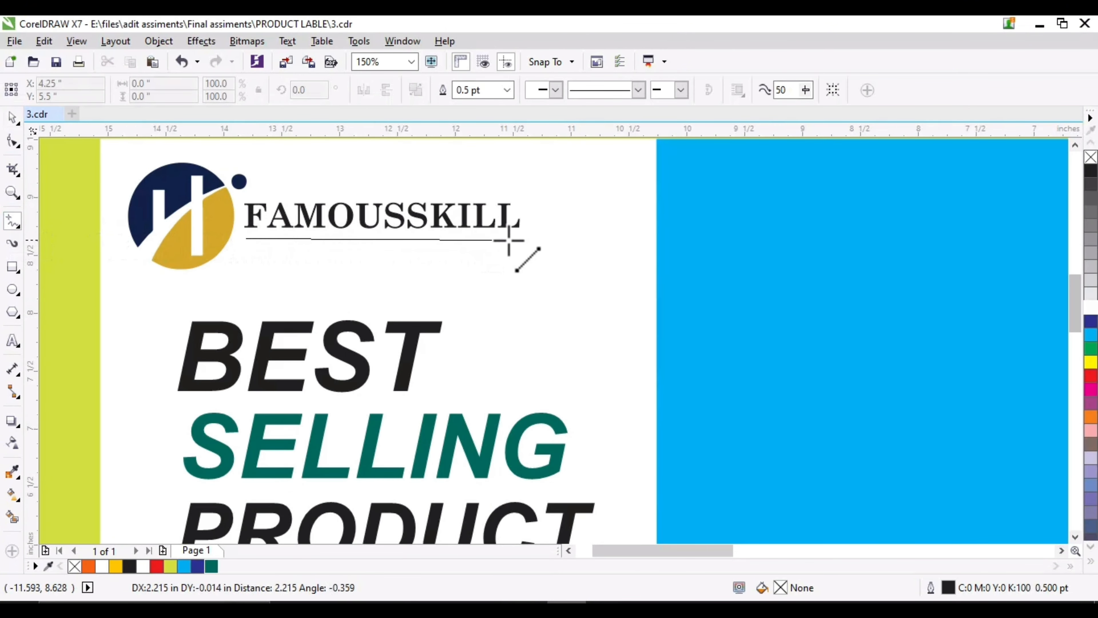
{"action": "left_click", "coordinate": [517, 238]}
- Try a dotted style with a 10 pt width on the FAMOUSSKILL underline, and return it to a solid style
{"action": "left_click", "coordinate": [639, 90]}
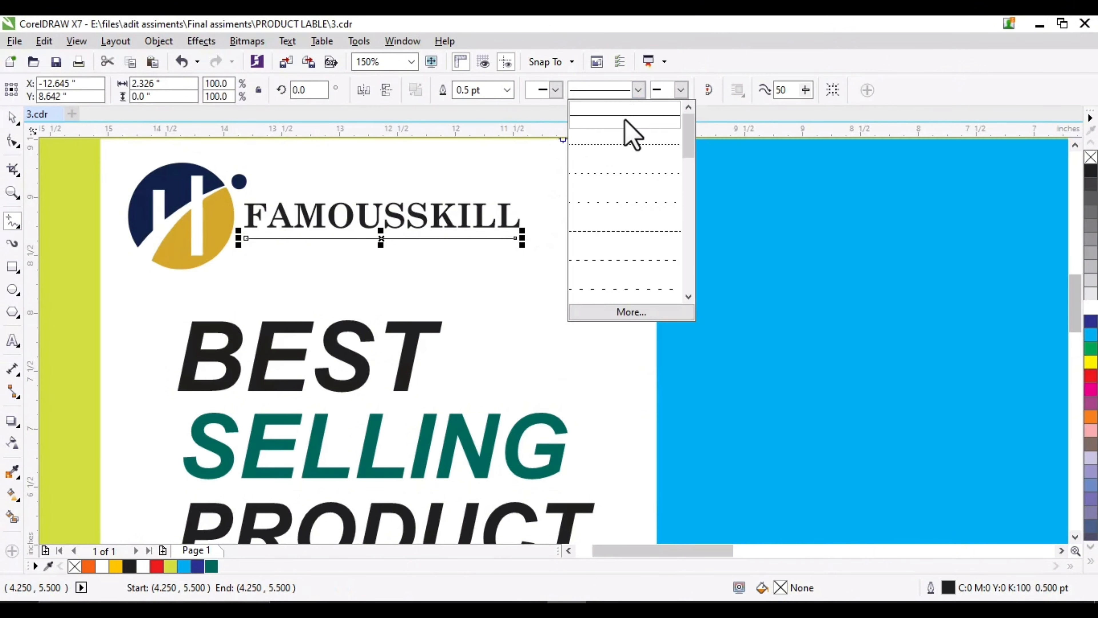
{"action": "left_click", "coordinate": [614, 144]}
{"action": "left_click", "coordinate": [507, 90]}
{"action": "left_click", "coordinate": [502, 237]}
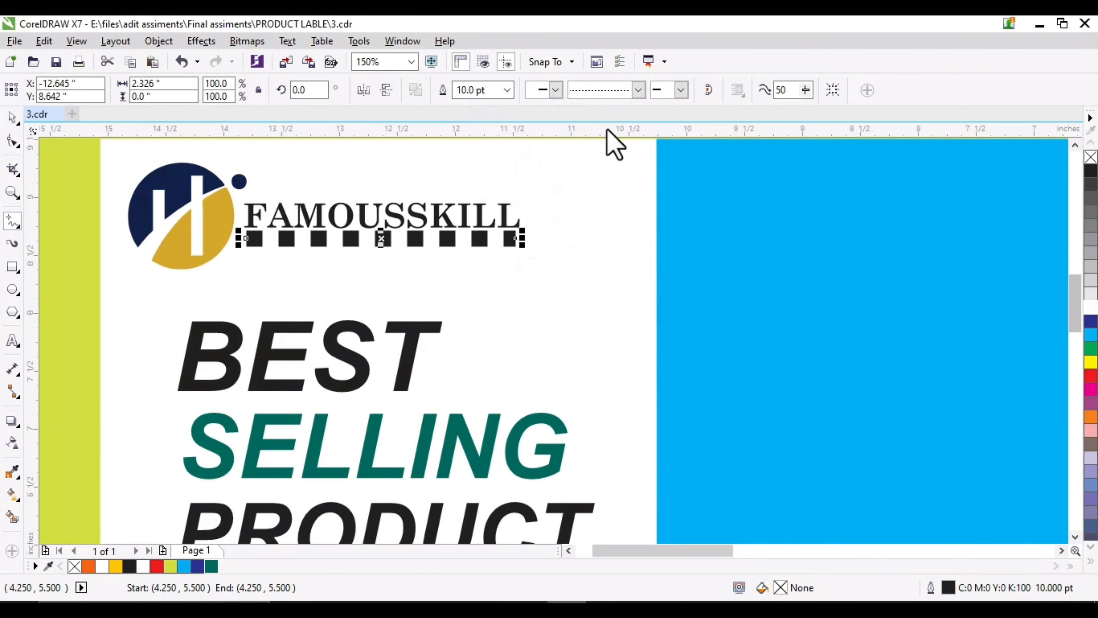
{"action": "left_click", "coordinate": [638, 90]}
{"action": "left_click", "coordinate": [606, 113]}
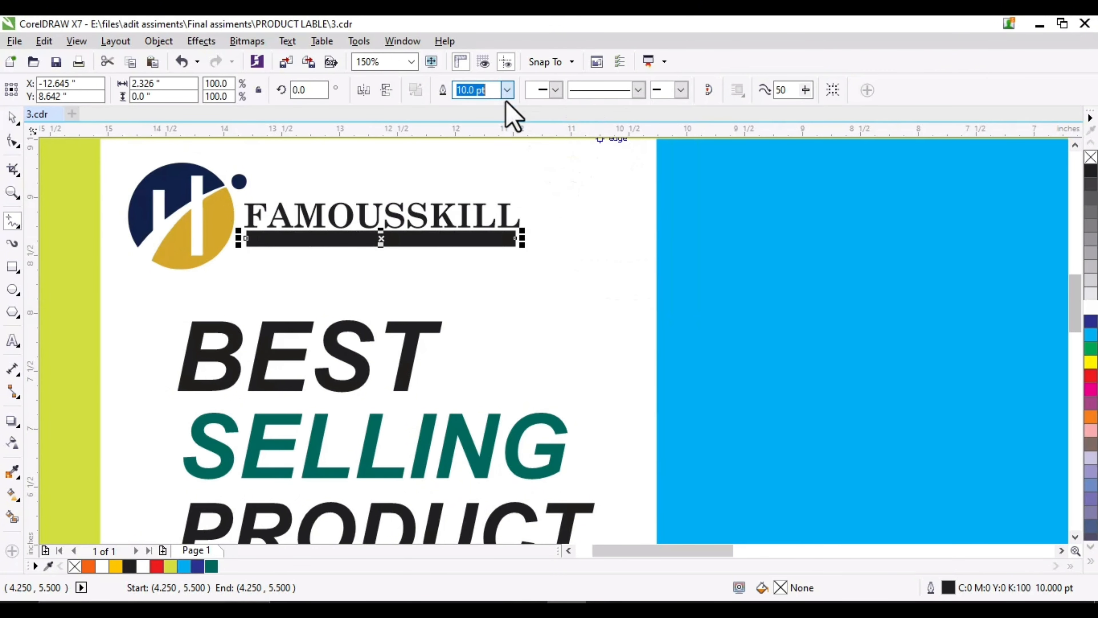
- Set the FAMOUSSKILL underline's width to 4 pt and colour it cyan
{"action": "left_click", "coordinate": [507, 90]}
{"action": "left_click", "coordinate": [502, 204]}
{"action": "key", "text": "F3"}
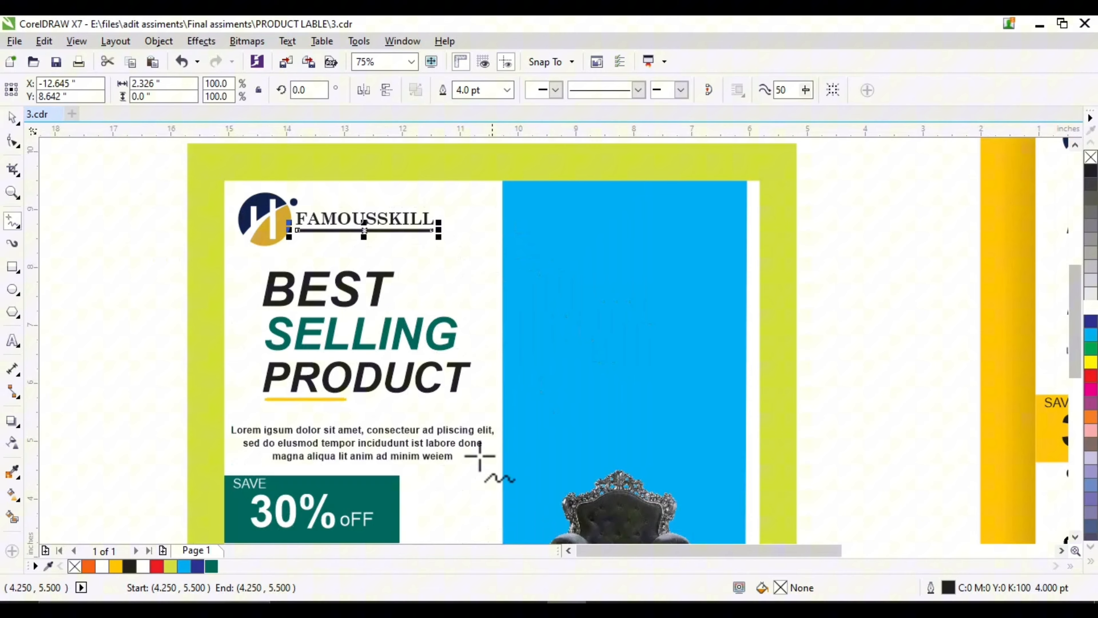
{"action": "left_click", "coordinate": [185, 567]}
{"action": "right_click", "coordinate": [185, 567]}
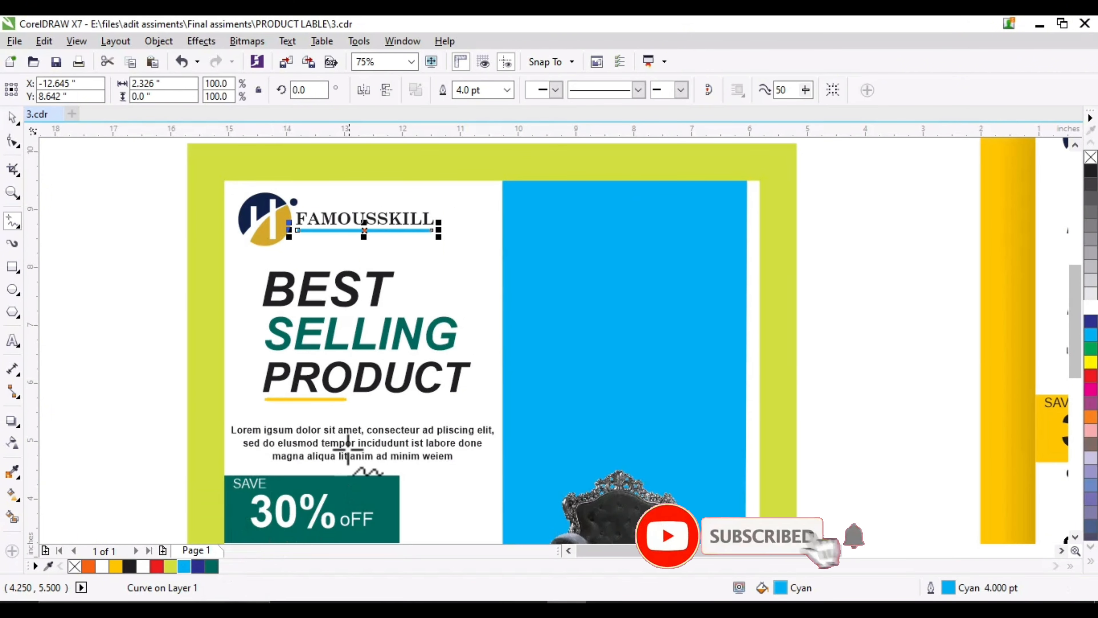
{"action": "left_click", "coordinate": [14, 119]}
{"action": "left_click", "coordinate": [159, 234]}
- Move the FAMOUSSKILL text and its cyan underline farther away from the logo
{"action": "scroll", "coordinate": [192, 249], "scroll_direction": "down", "scroll_amount": 1}
{"action": "scroll", "coordinate": [240, 253], "scroll_direction": "up", "scroll_amount": 1}
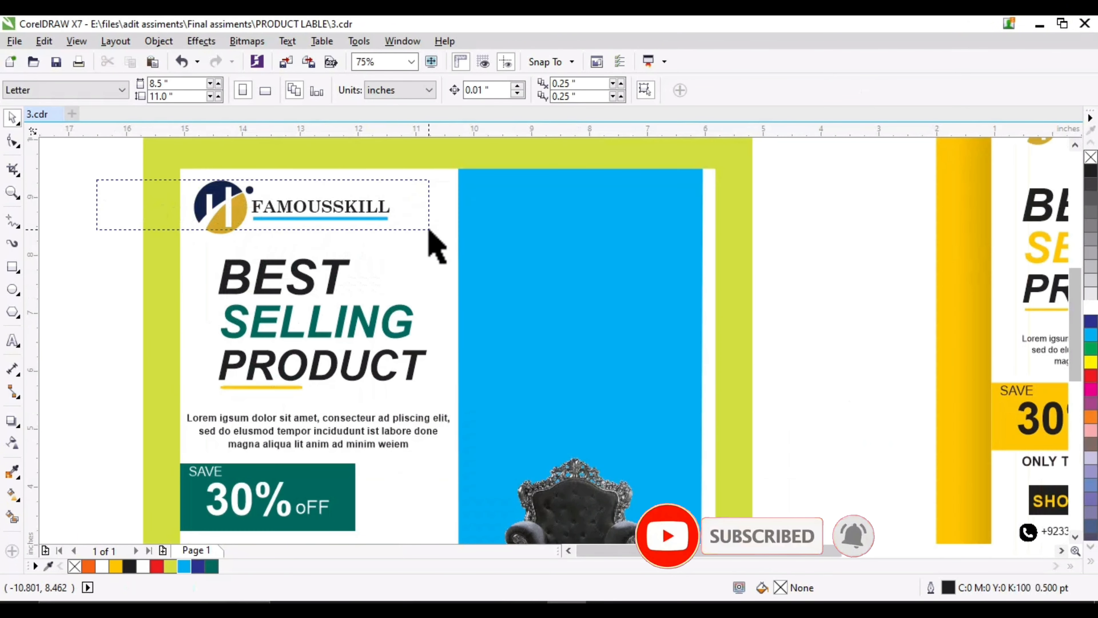
{"action": "left_click_drag", "start_coordinate": [429, 231], "coordinate": [429, 231]}
{"action": "left_click_drag", "start_coordinate": [362, 216], "coordinate": [335, 209]}
{"action": "left_click", "coordinate": [311, 219], "text": "shift"}
- Centre the cyan underline beneath the FAMOUSSKILL text
{"action": "left_click", "coordinate": [363, 218]}
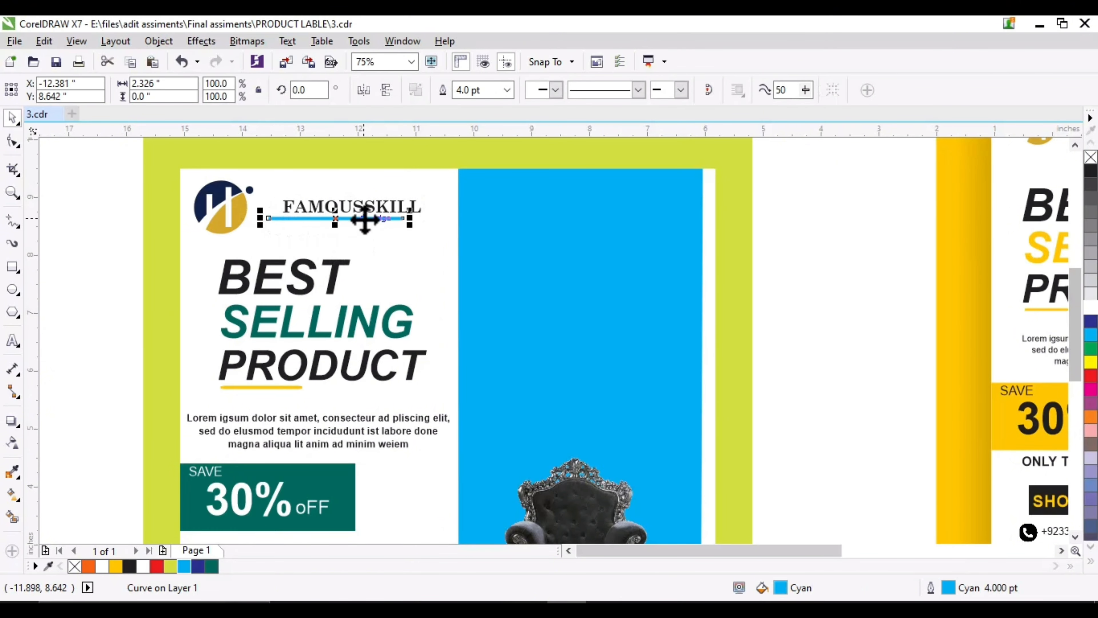
{"action": "scroll", "coordinate": [411, 216], "scroll_direction": "up", "scroll_amount": 1}
{"action": "left_click", "coordinate": [415, 212], "text": "shift"}
{"action": "scroll", "coordinate": [421, 245], "scroll_direction": "down", "scroll_amount": 1}
{"action": "key", "text": "Escape"}
{"action": "scroll", "coordinate": [459, 299], "scroll_direction": "down", "scroll_amount": 2}
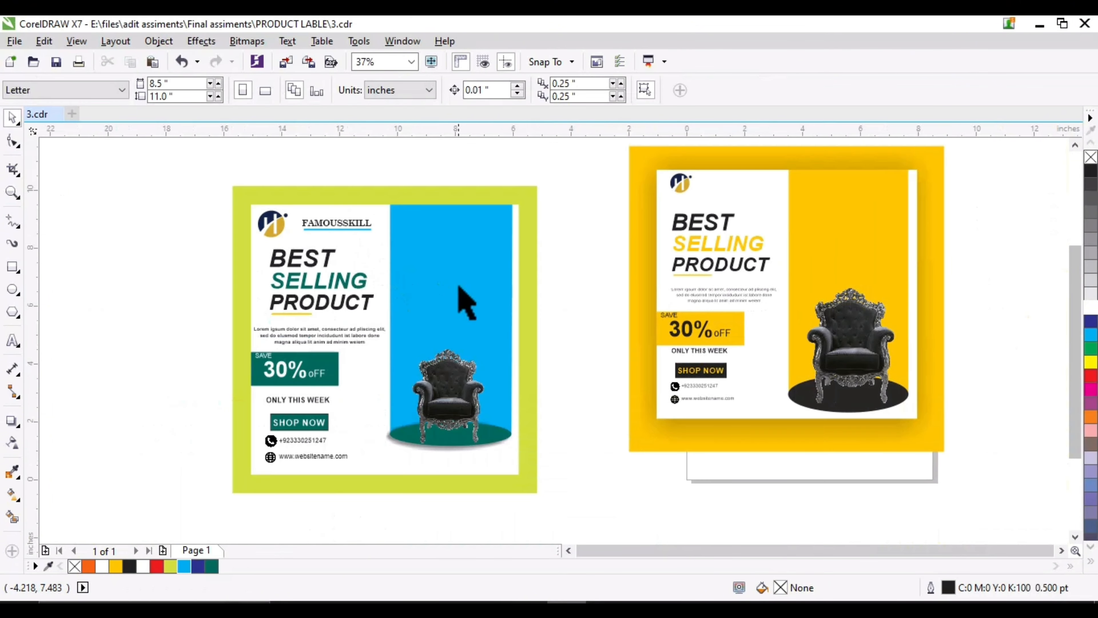
- Make the SAVE label bold and adjust its position in the upper-left corner of the discount banner
{"action": "scroll", "coordinate": [259, 359], "scroll_direction": "up", "scroll_amount": 7}
{"action": "left_click", "coordinate": [240, 341]}
{"action": "left_click", "coordinate": [583, 89]}
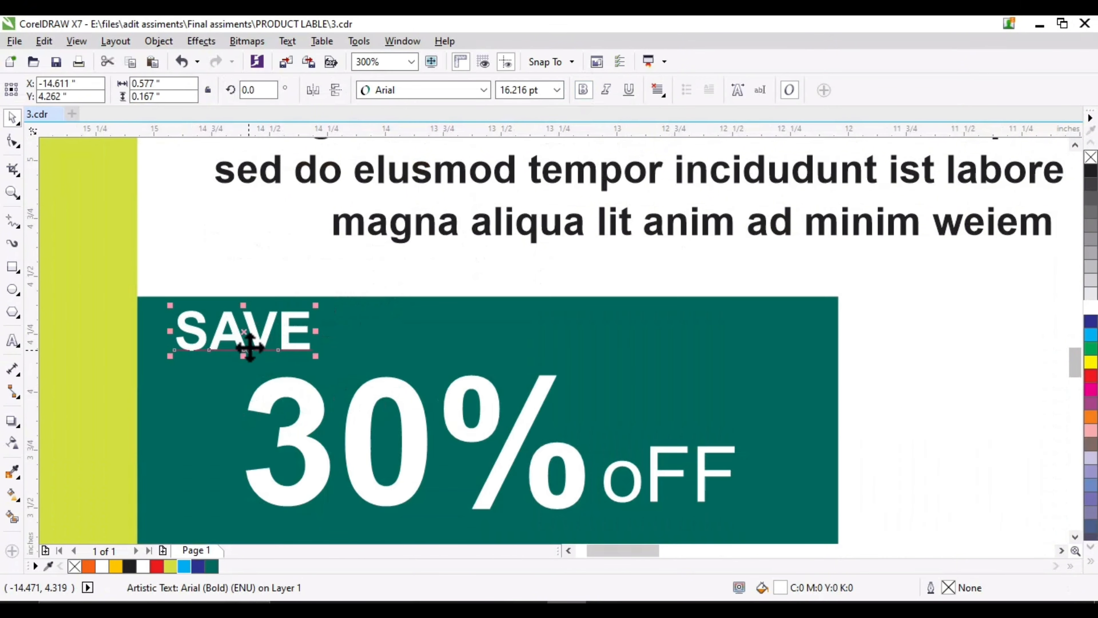
{"action": "left_click_drag", "start_coordinate": [246, 344], "coordinate": [241, 355]}
{"action": "scroll", "coordinate": [319, 327], "scroll_direction": "down", "scroll_amount": 3}
{"action": "scroll", "coordinate": [306, 333], "scroll_direction": "up", "scroll_amount": 3}
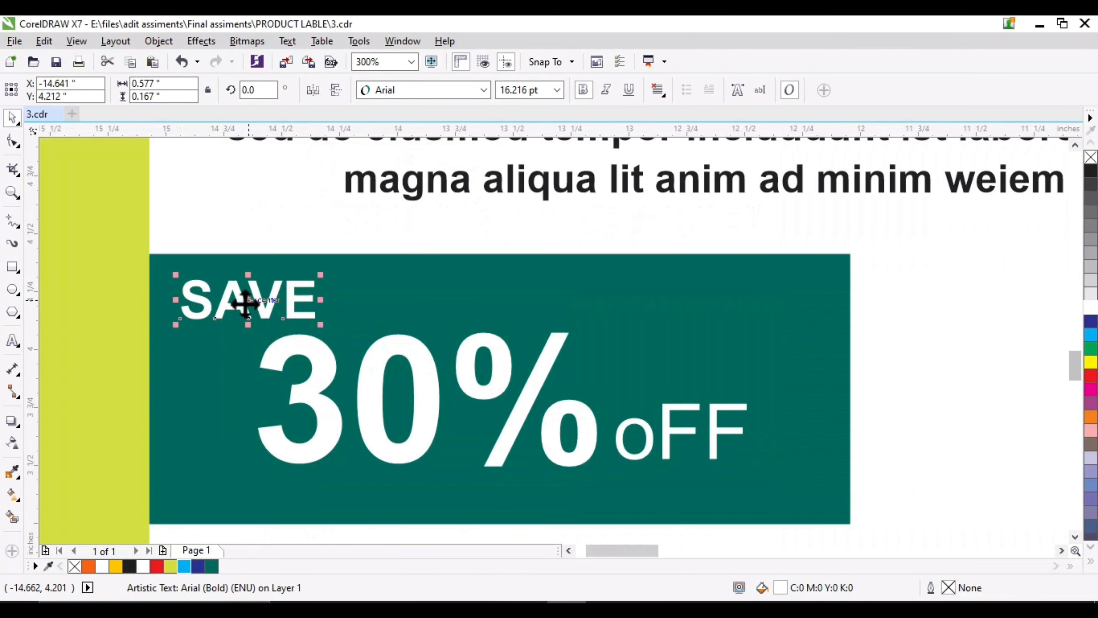
{"action": "left_click_drag", "start_coordinate": [245, 312], "coordinate": [228, 289]}
{"action": "scroll", "coordinate": [231, 278], "scroll_direction": "down", "scroll_amount": 3}
{"action": "key", "text": "Escape"}
{"action": "scroll", "coordinate": [337, 407], "scroll_direction": "down", "scroll_amount": 4}
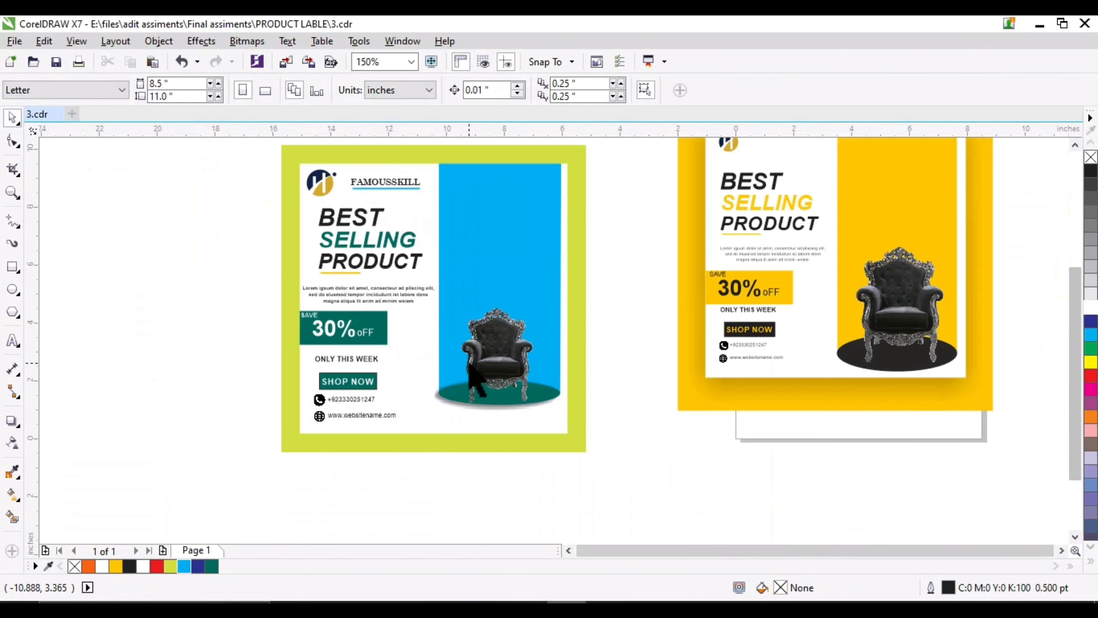
- Select all objects of the new poster, including its yellow-green frame
{"action": "left_click_drag", "start_coordinate": [540, 257], "coordinate": [342, 432]}
{"action": "scroll", "coordinate": [609, 331], "scroll_direction": "up", "scroll_amount": 3}
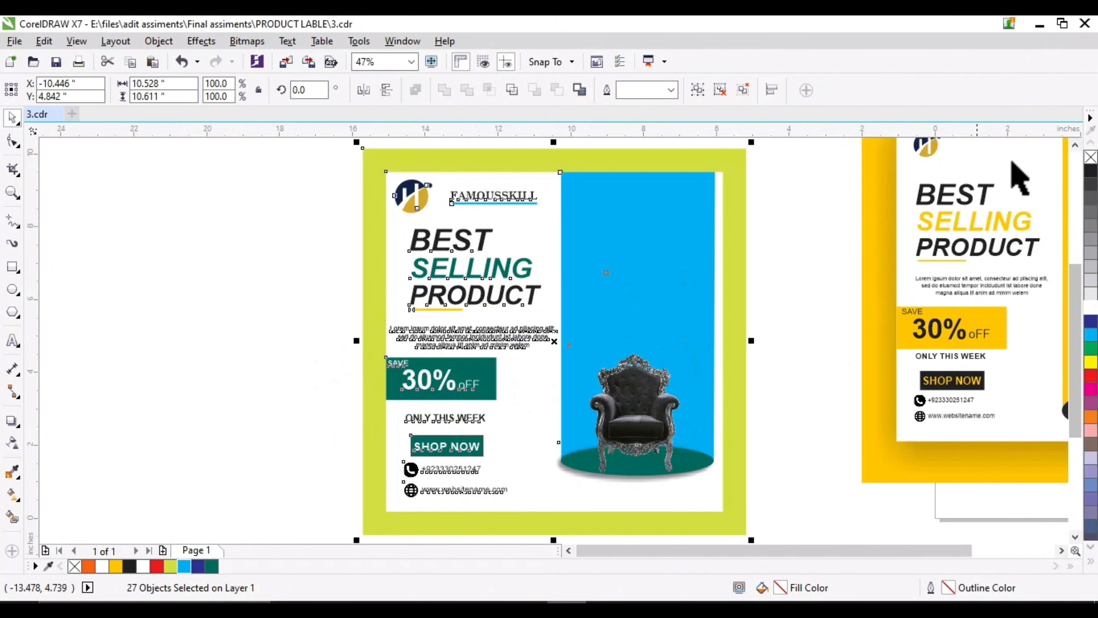